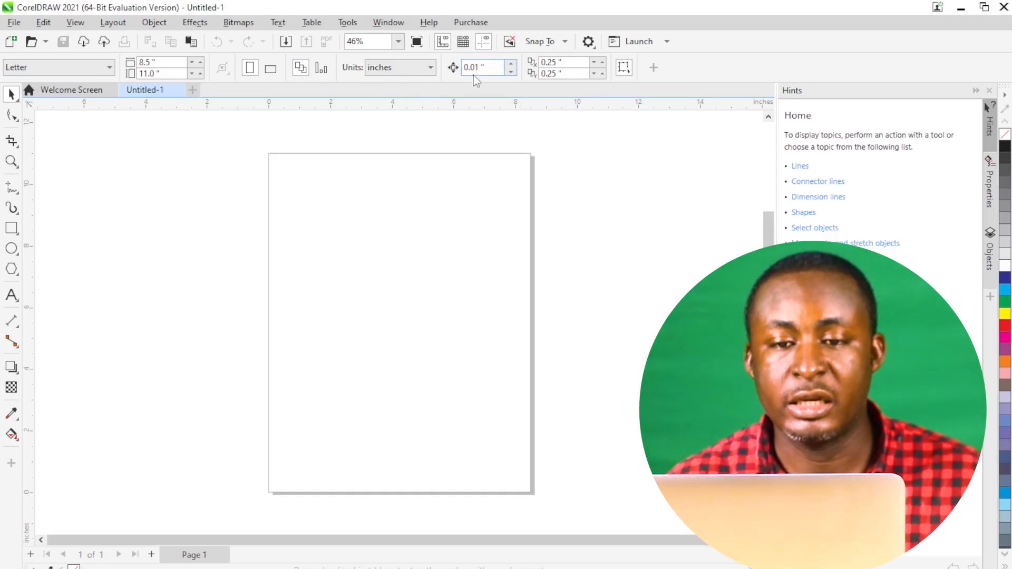
Step: Set the page size to 10 inches wide by 10 inches high
left_click(170, 62)
type("10")
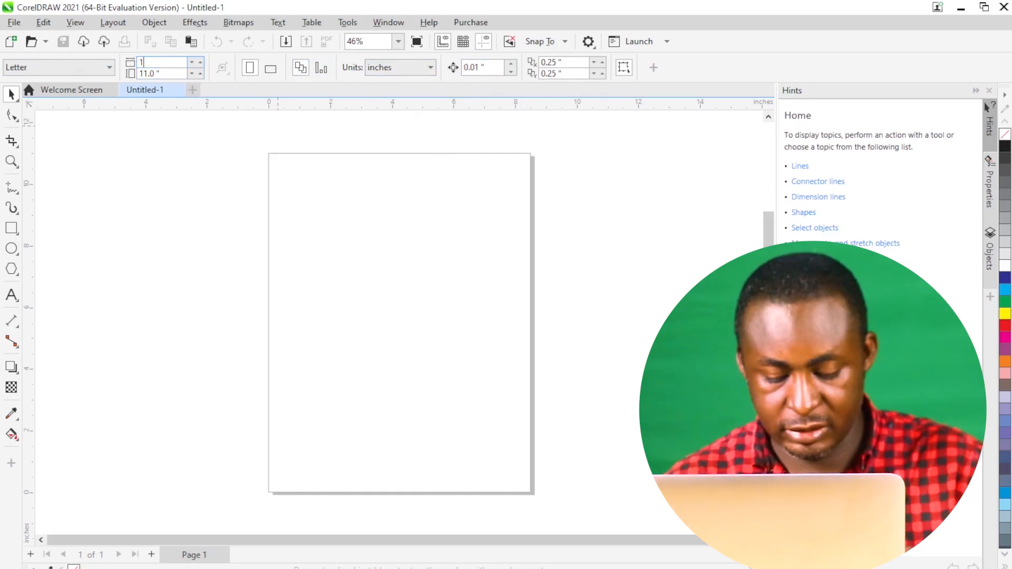
left_click(173, 74)
type("10")
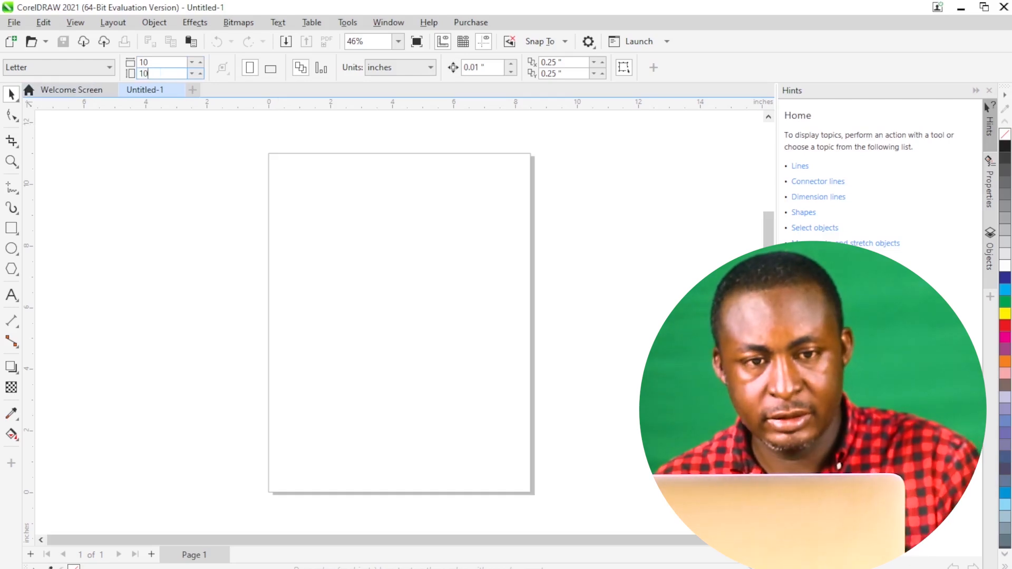
key("Return")
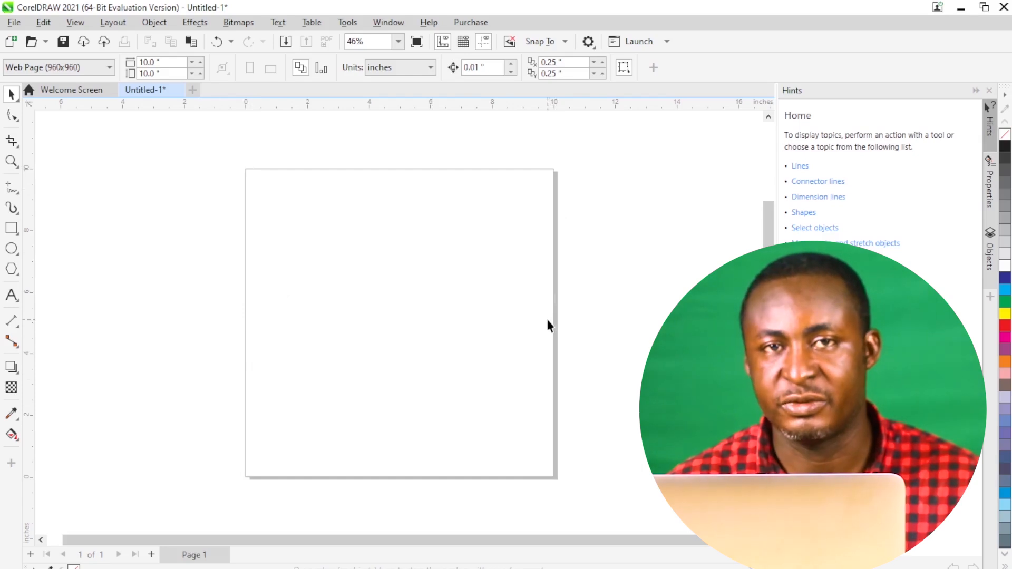
Step: Add the artistic text "TOWER SPORT" and move it to the upper middle of the page
left_click(11, 296)
left_click(78, 258)
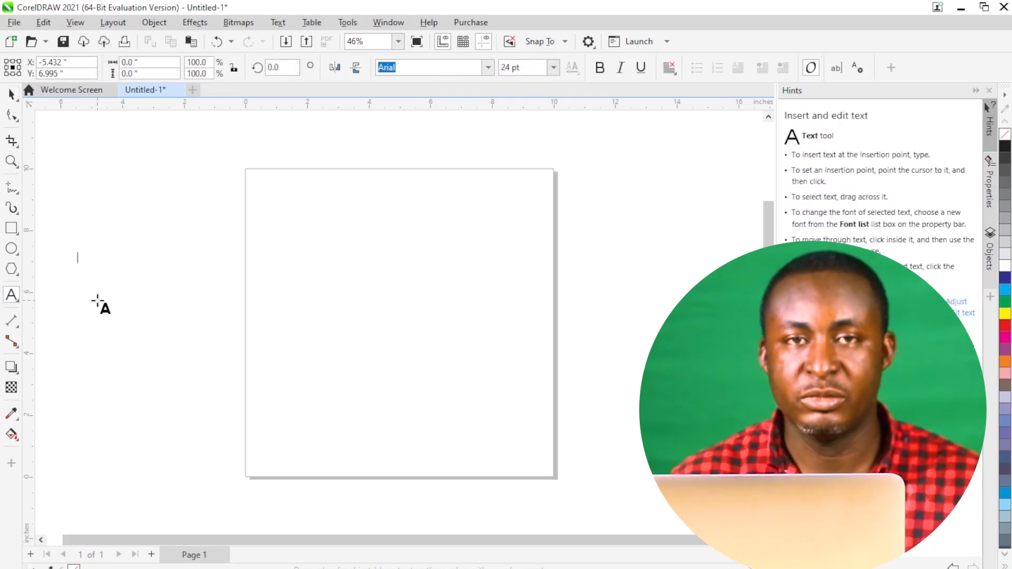
type("TOWER")
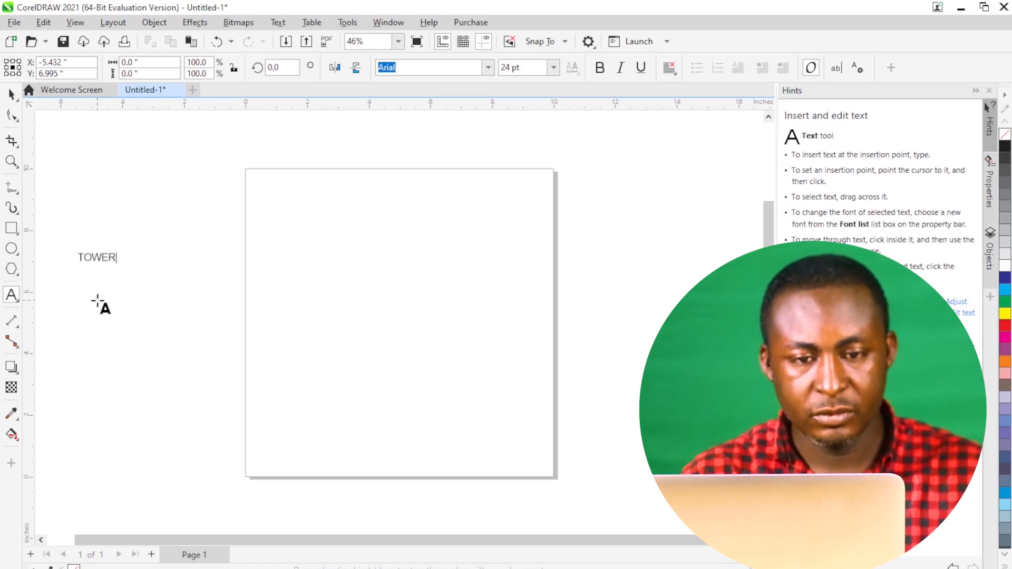
type(" SPO")
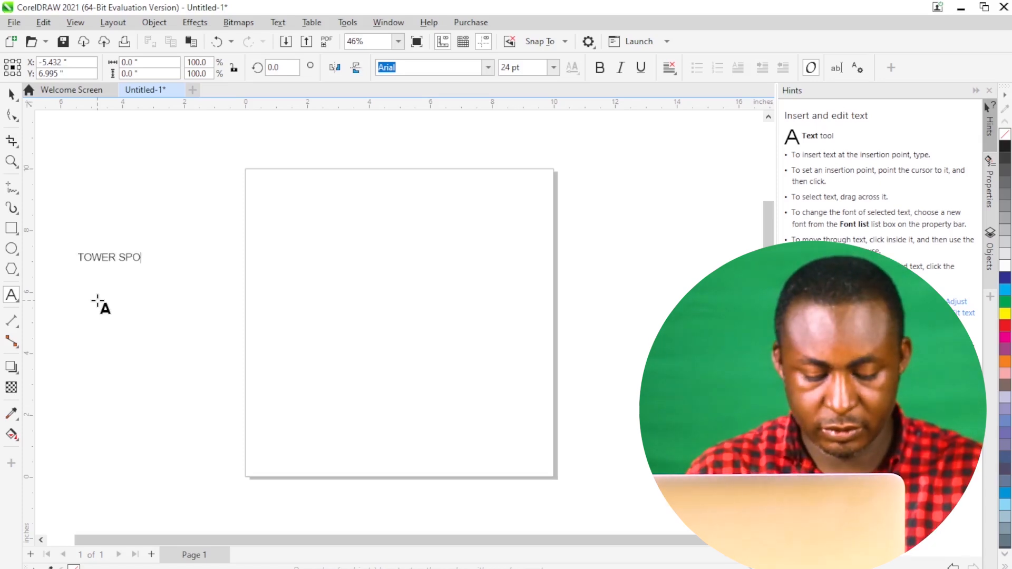
type("RT")
left_click(11, 98)
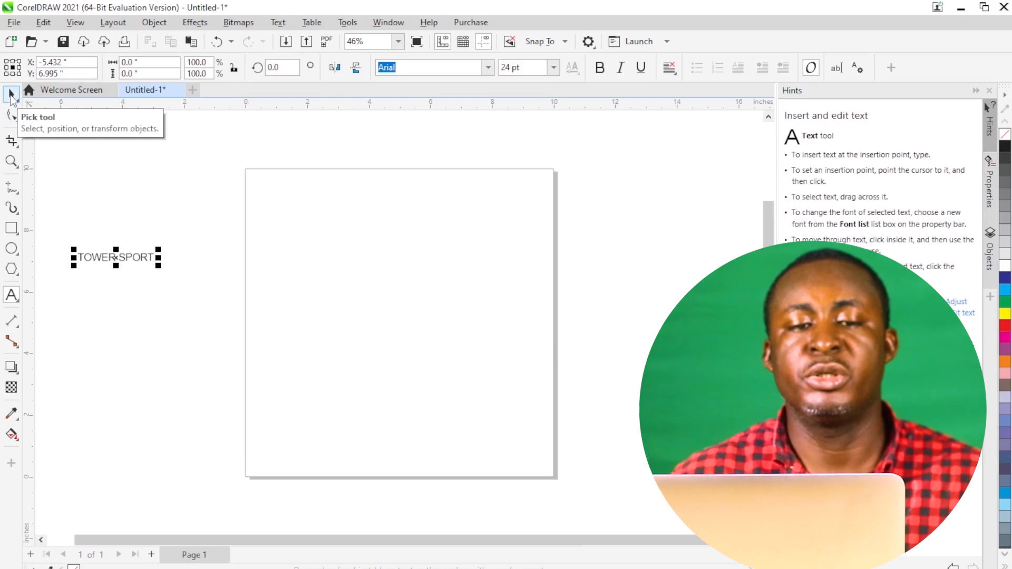
left_click(11, 98)
left_click_drag(110, 260, 381, 206)
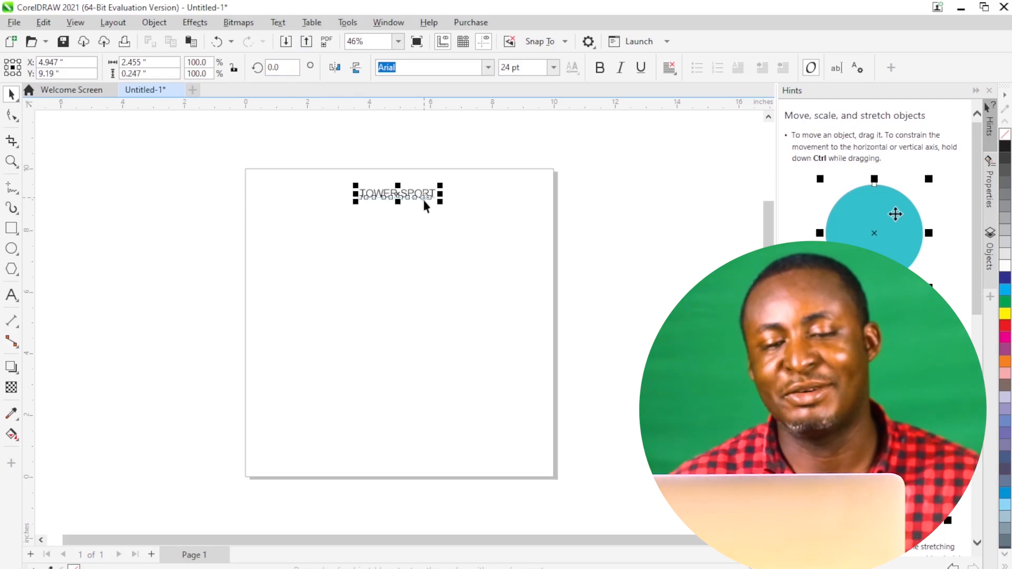
Step: Set the TOWER SPORT title in the Impact font and enlarge it to about 5.9 inches wide across the page's upper part
left_click(489, 68)
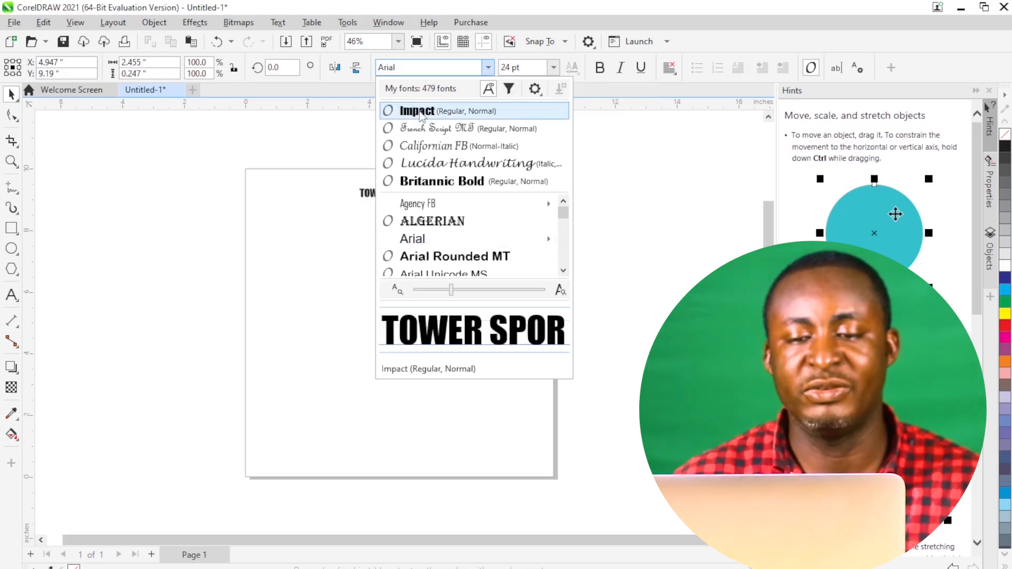
left_click(420, 111)
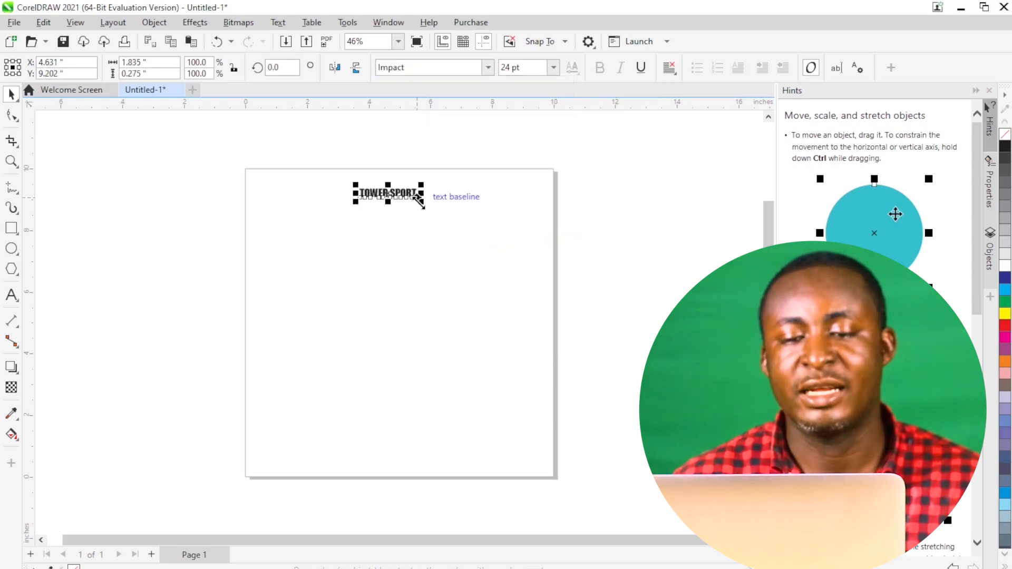
left_click_drag(424, 203, 508, 243)
left_click_drag(456, 214, 434, 213)
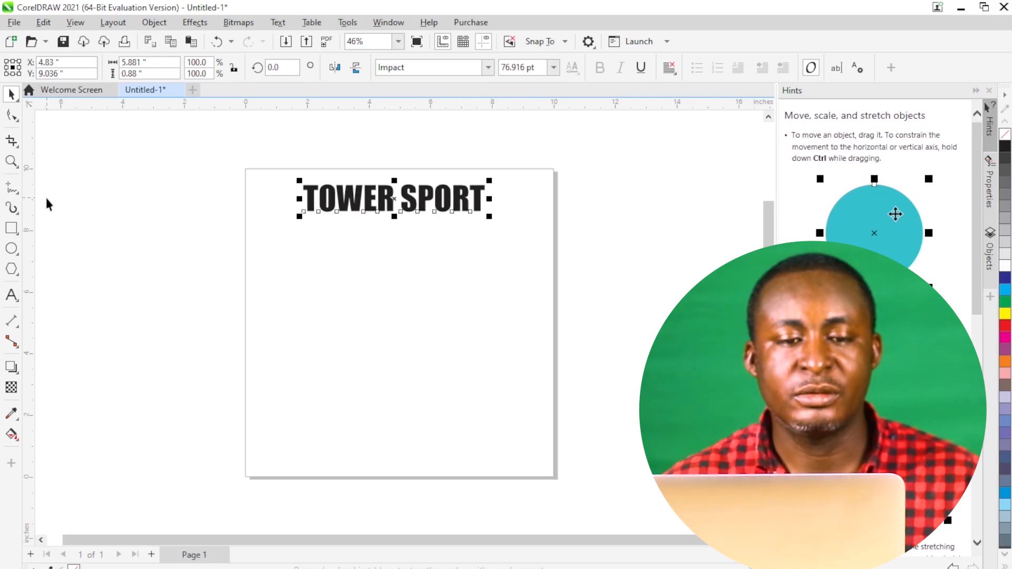
Step: Add a separate text object reading "SERVICES" in the empty area left of the page
left_click(11, 295)
left_click(101, 261)
type("SERVI")
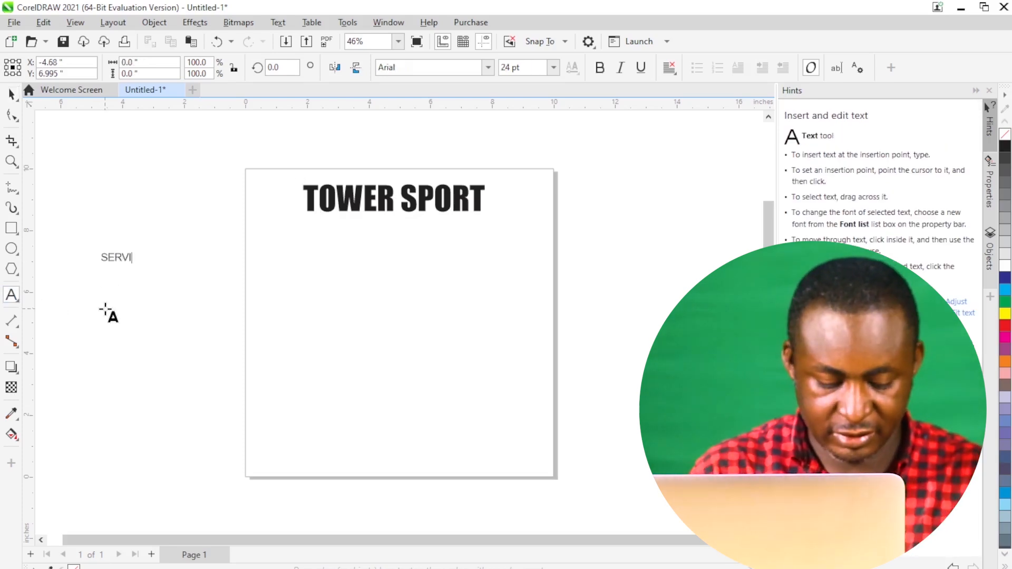
type("CES")
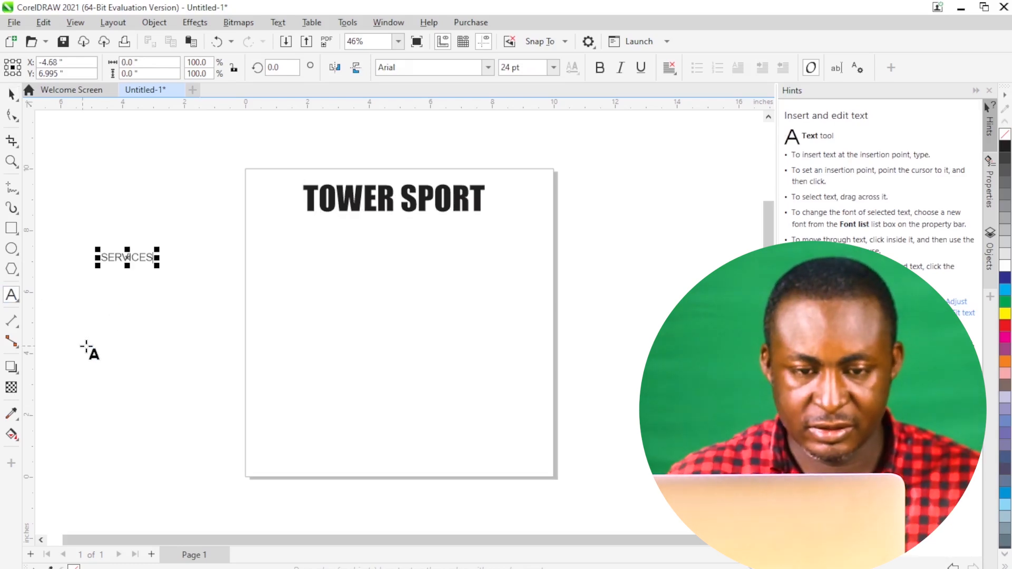
Step: Start a new text object below SERVICES with the lines "SALES OF PEPPER SOUP" and "SALES OF POMO"
left_click(108, 329)
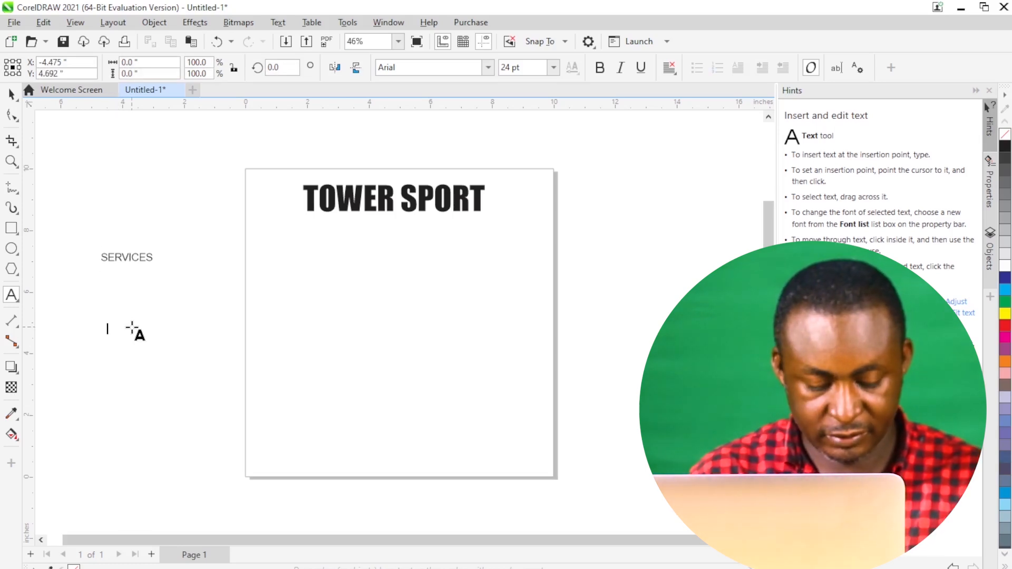
type("SA")
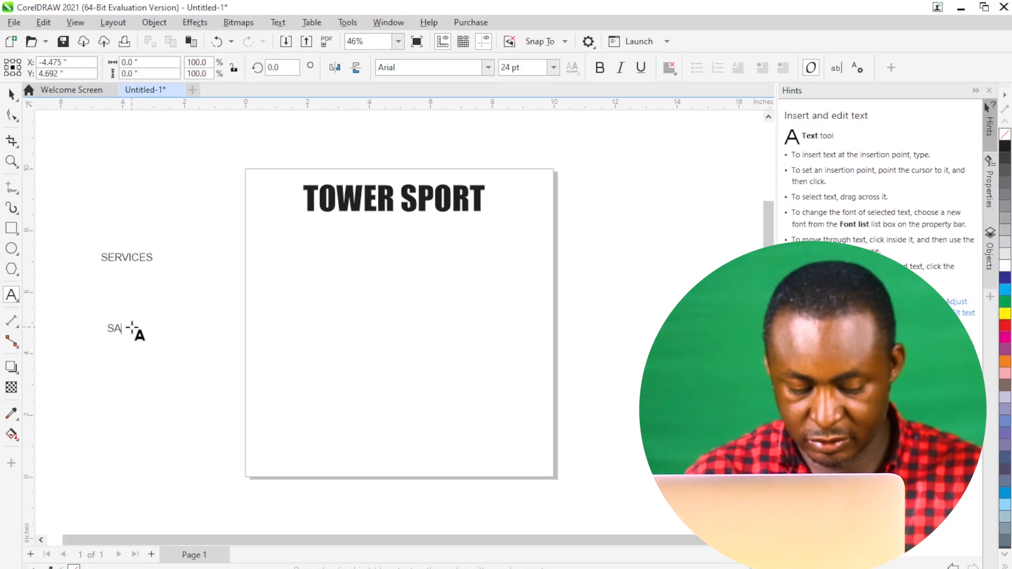
type("LES OF")
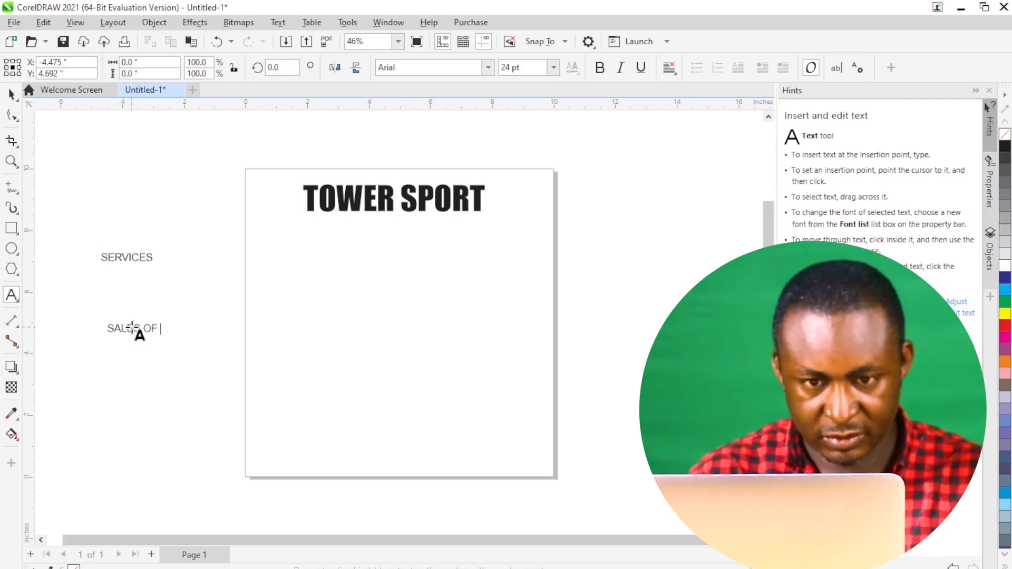
type(" PE")
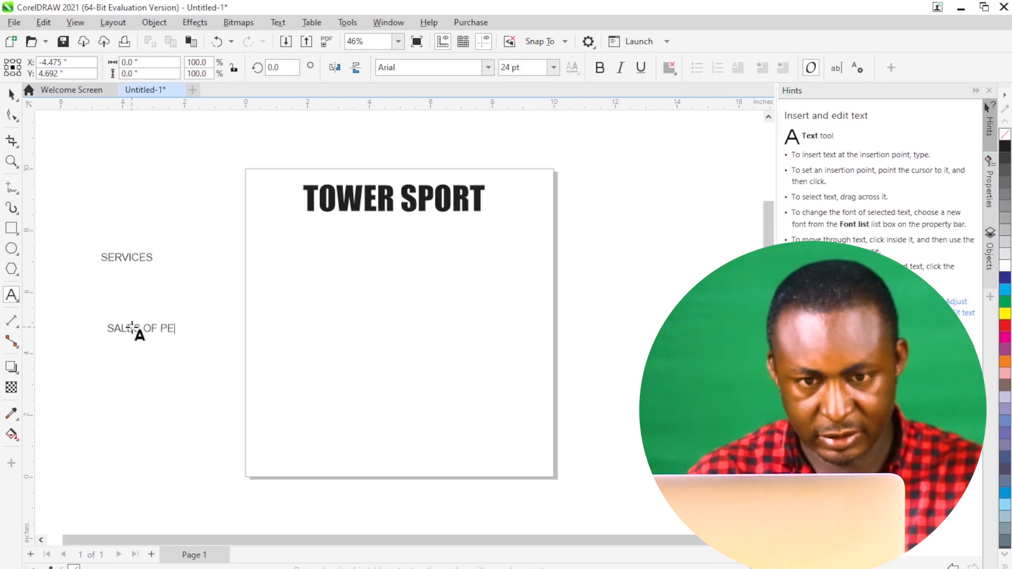
type("PPER")
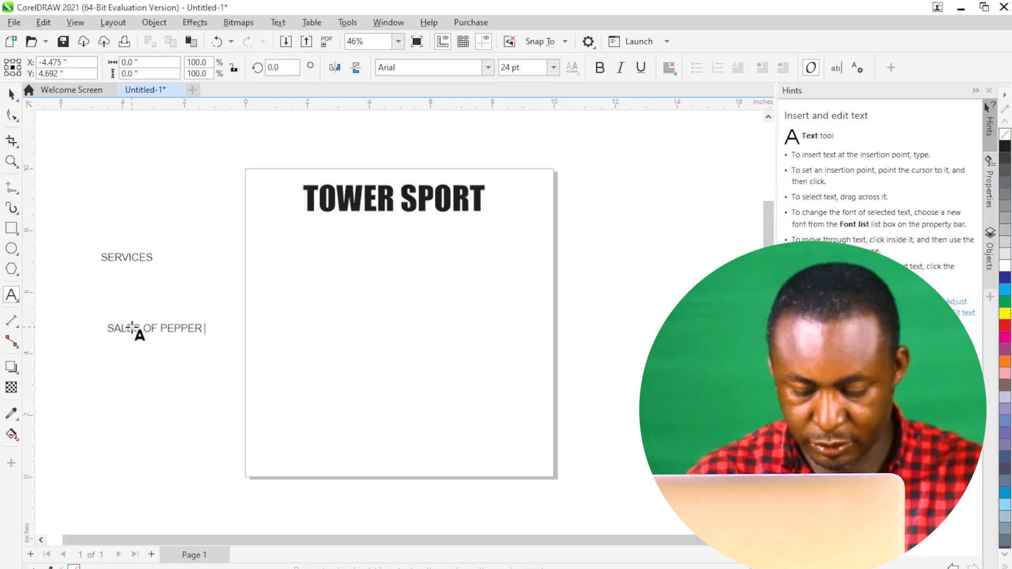
type(" SOUP")
key("Return")
type("SALES OF ")
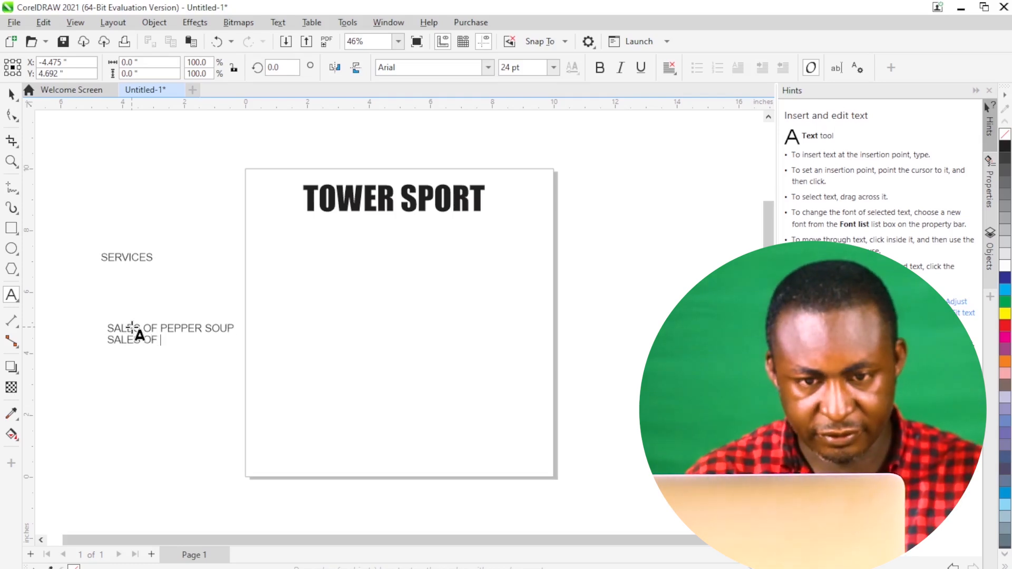
type("POM")
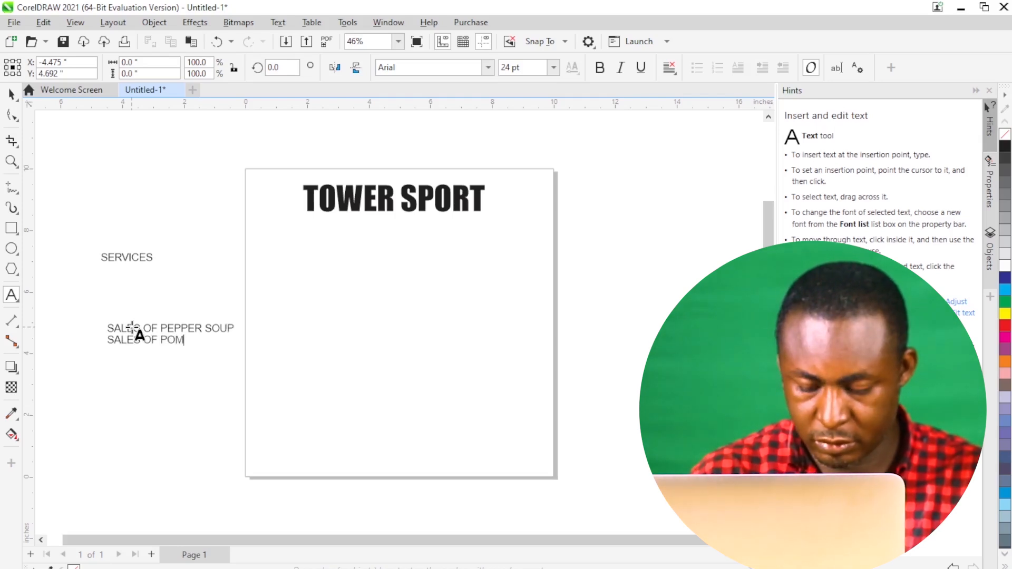
type("O")
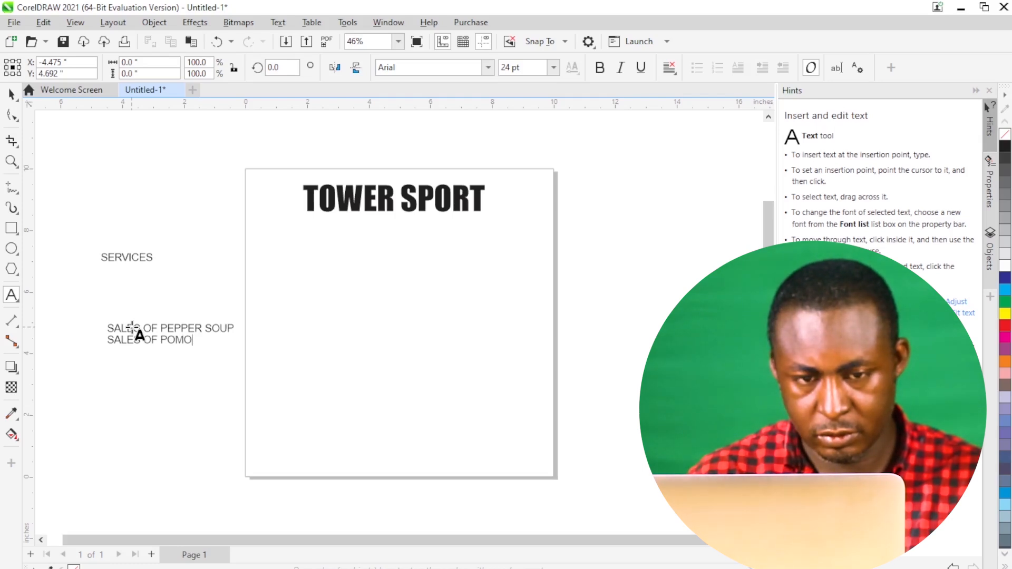
key("Return")
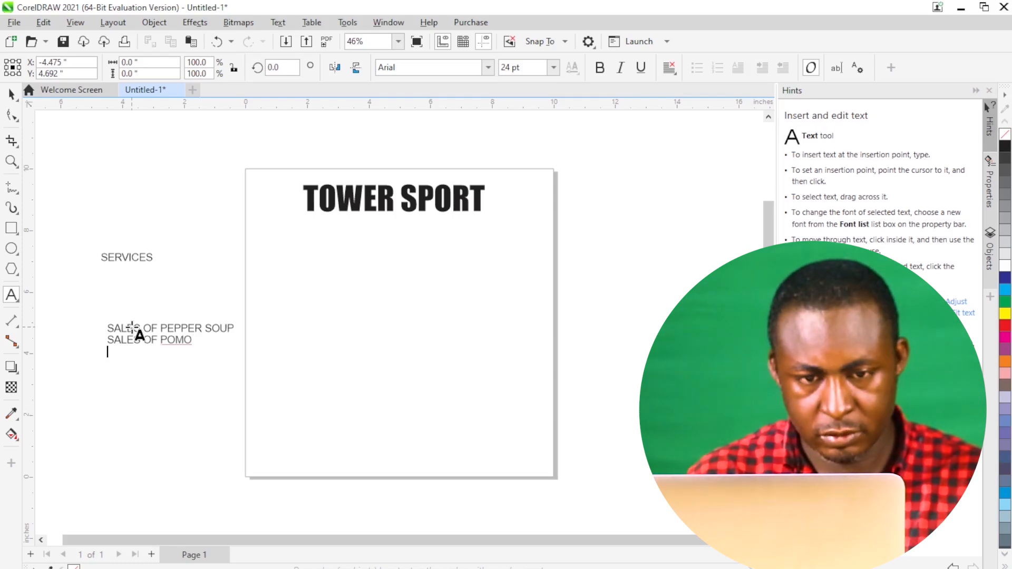
Step: Continue the services list with the lines "SALES OF BEER" and "SALES OF WATER"
type("SALES")
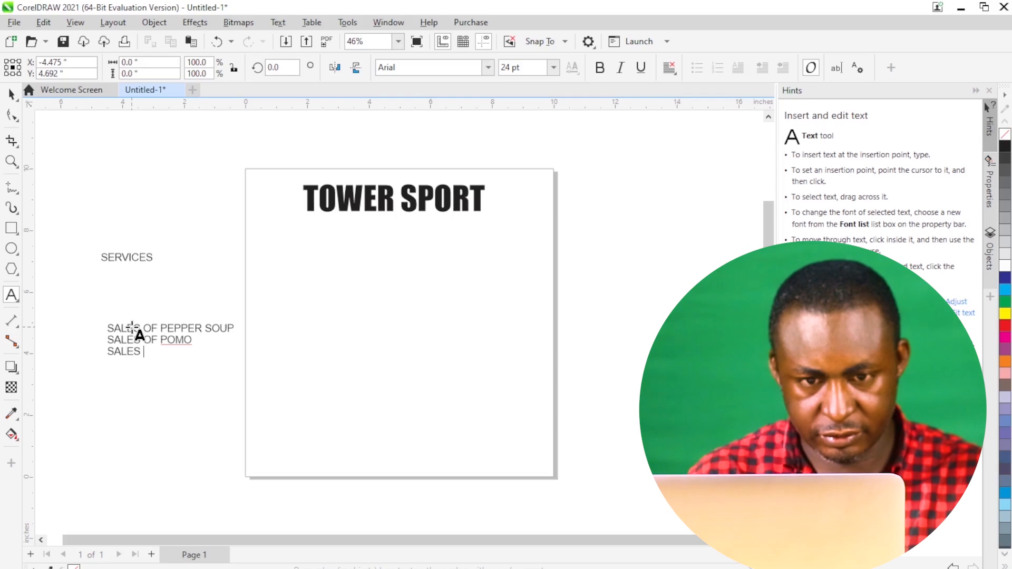
type(" OF BEER")
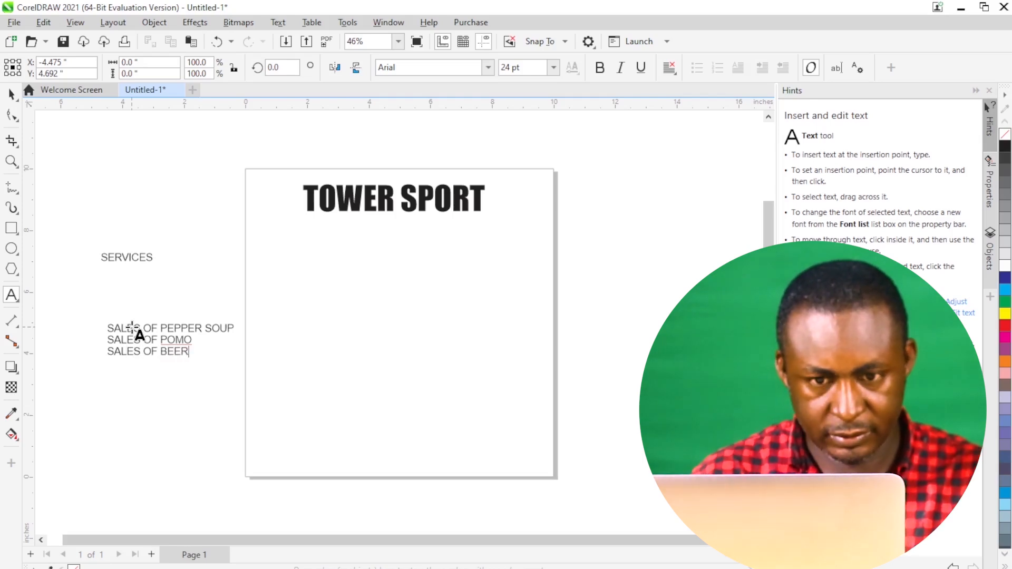
key("Return")
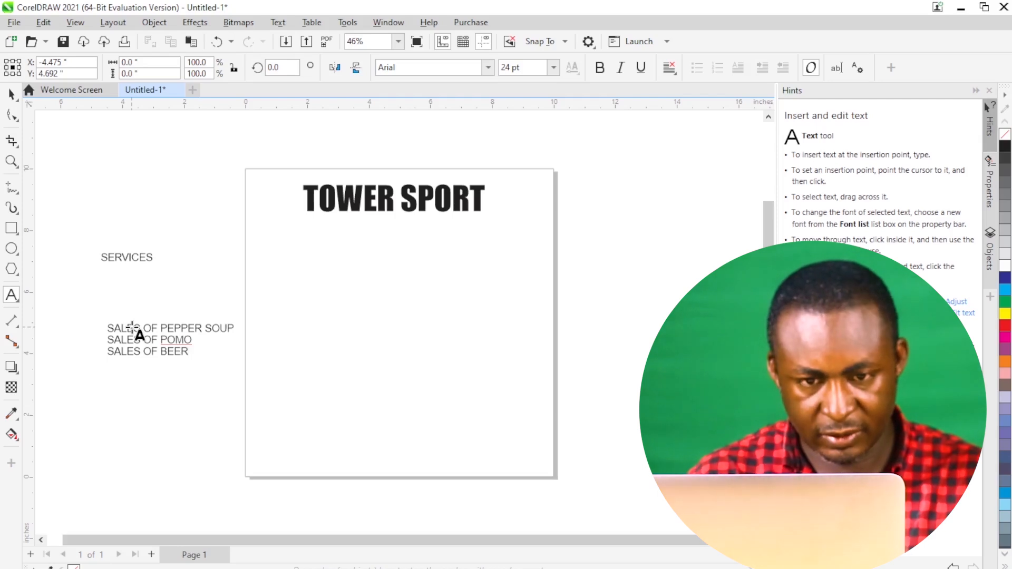
type("SAL")
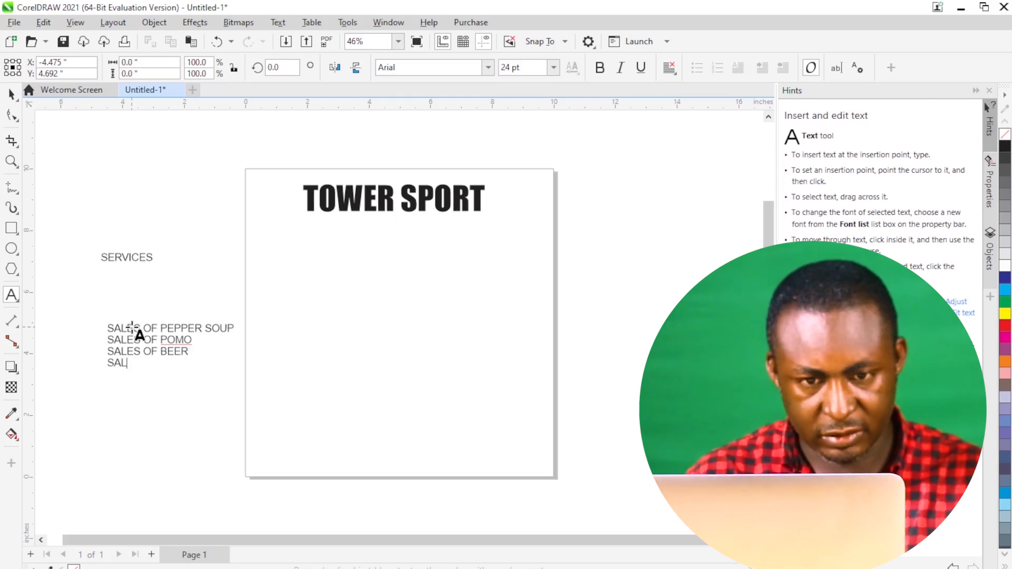
type("ES")
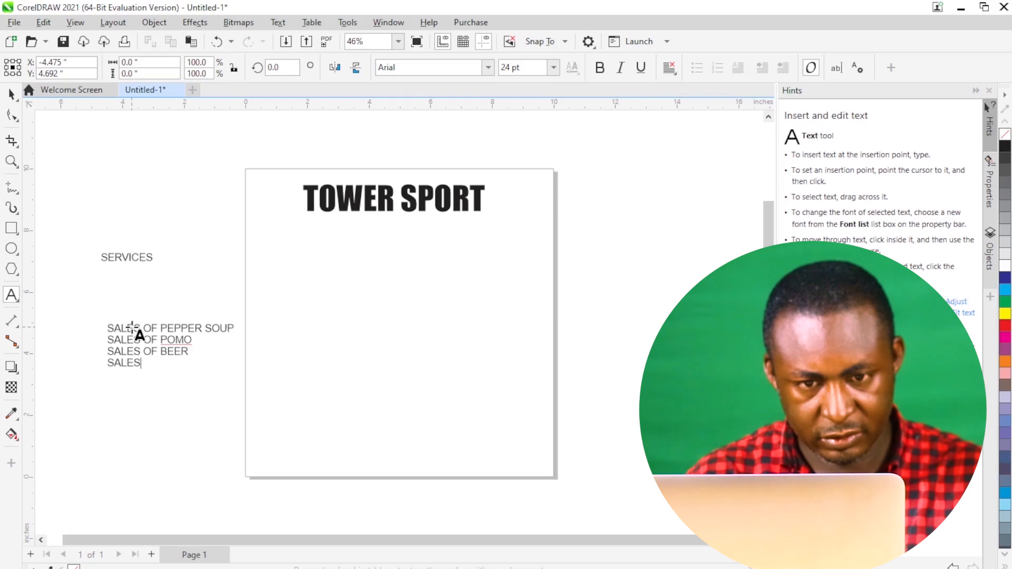
type(" OF")
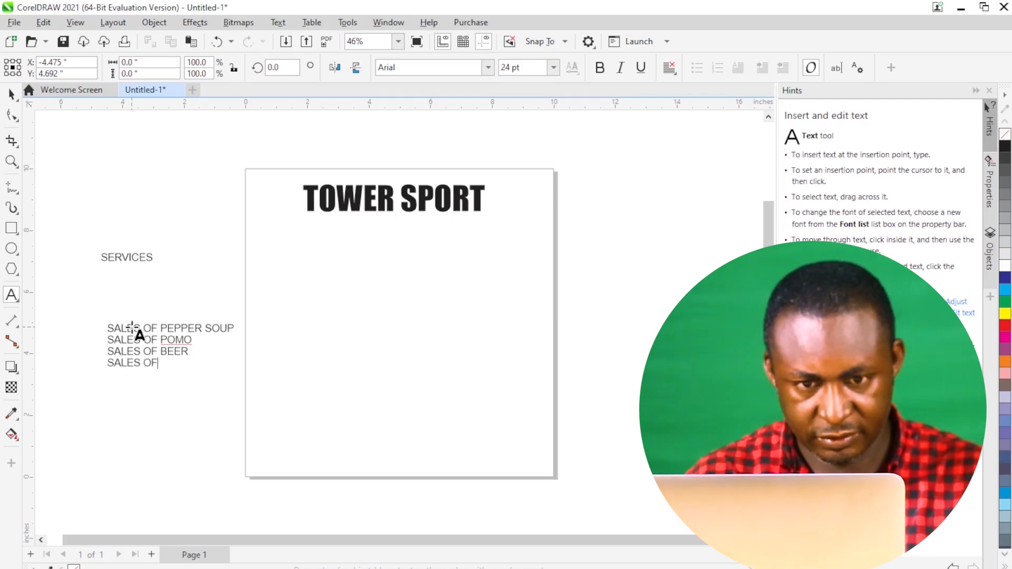
type(" WATER")
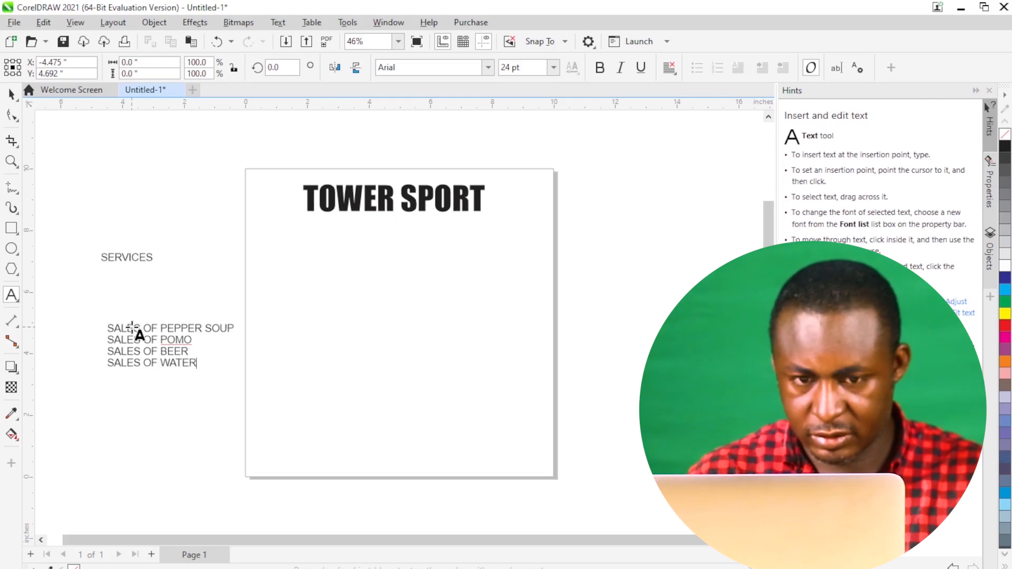
key("Return")
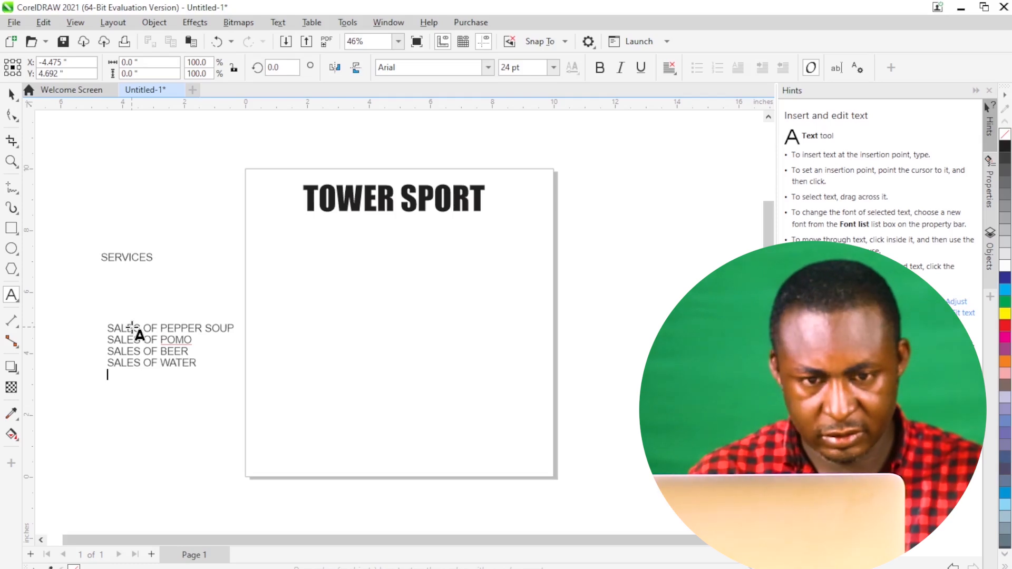
Step: Finish the services list with the lines "SALES OF COLD DRINK", "SALES OF SOFT DRINKS" and "SALES OF PALM WINE", and deselect it
type("SALES OF CO")
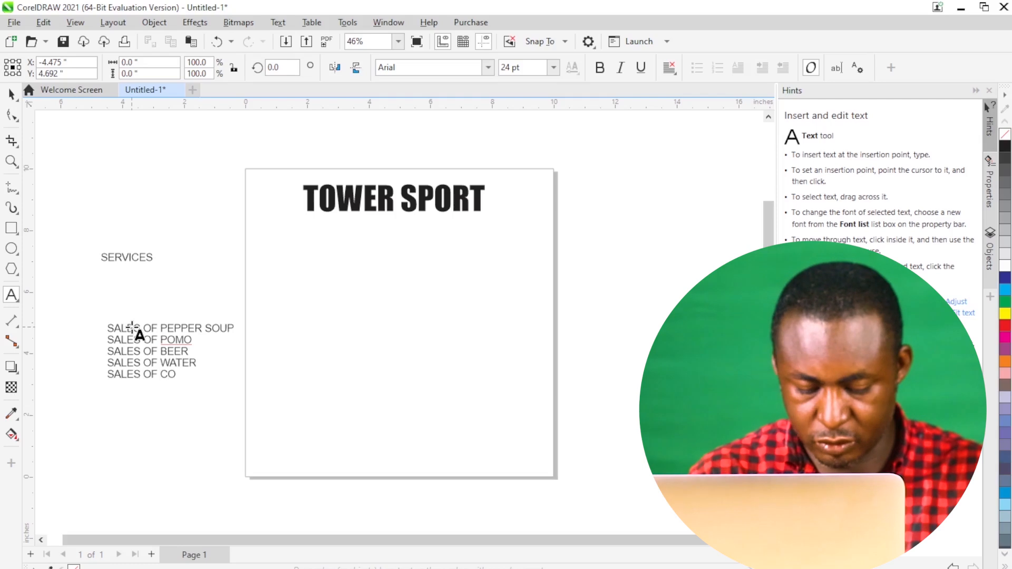
type("DRINK")
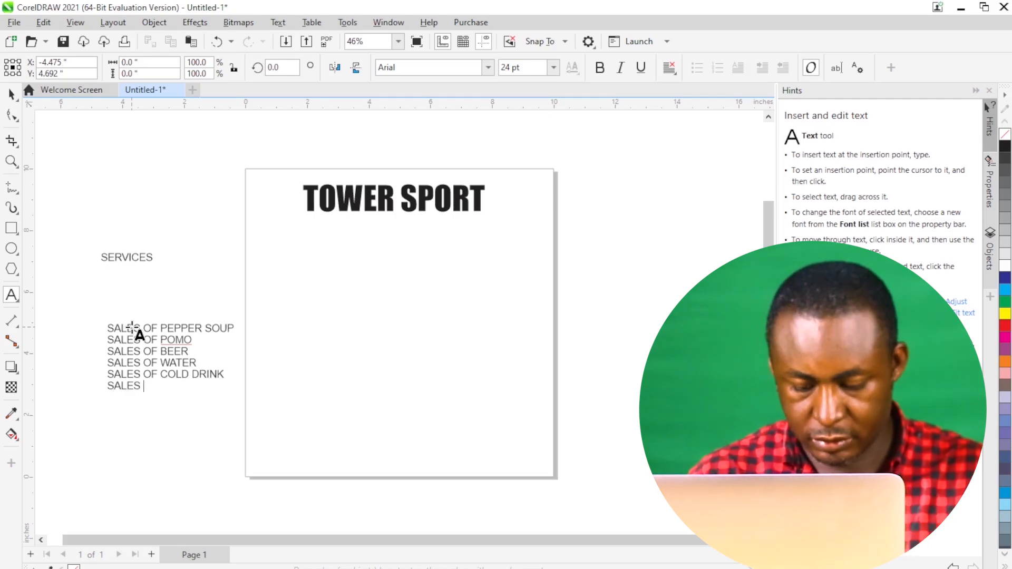
type("OF SOFT DRINKS")
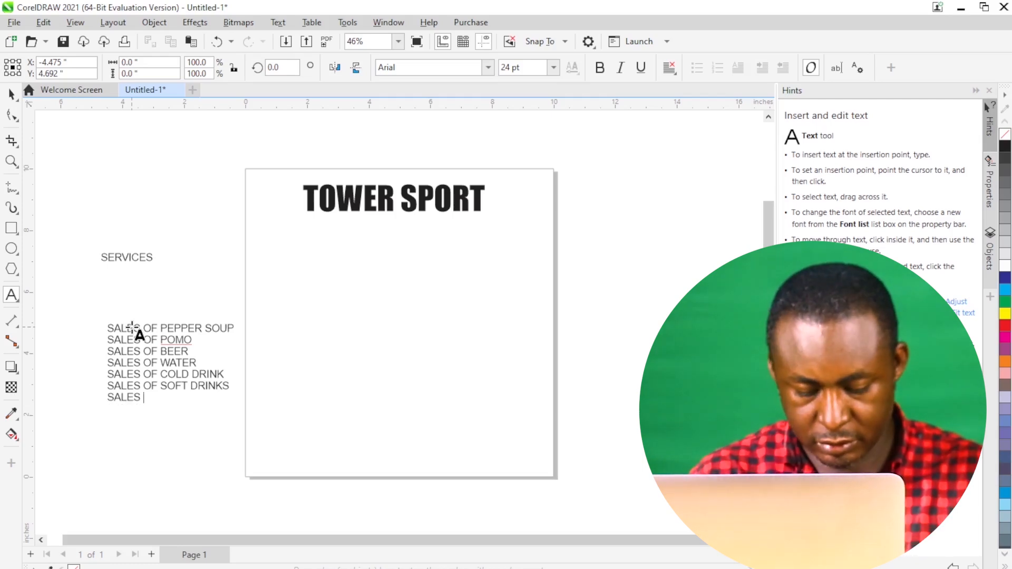
type("WINE")
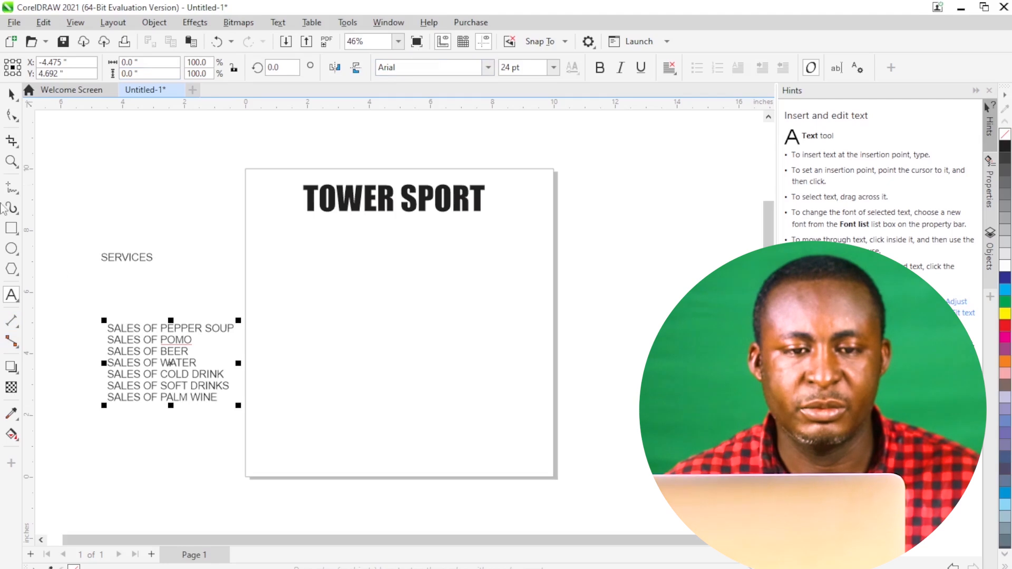
left_click(12, 94)
left_click(117, 239)
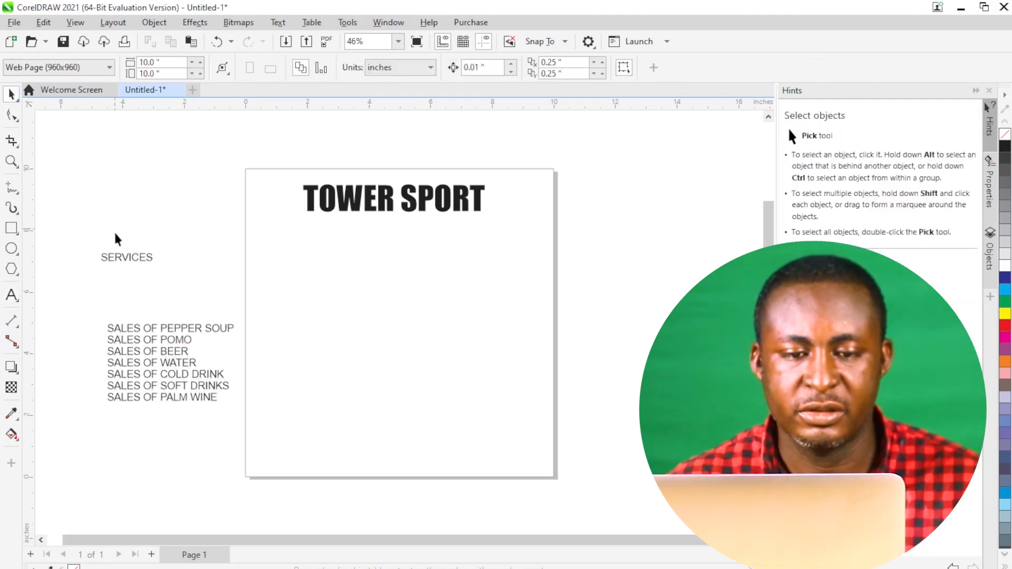
Step: Move the SERVICES text from outside the page to just beneath the TOWER SPORT title
left_click(119, 258)
left_click(119, 258)
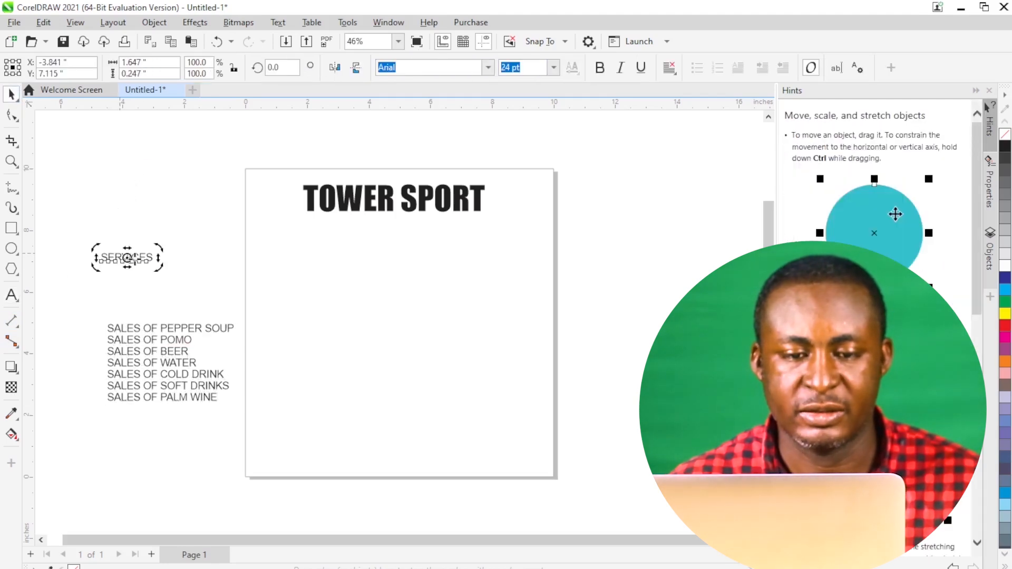
left_click(154, 263)
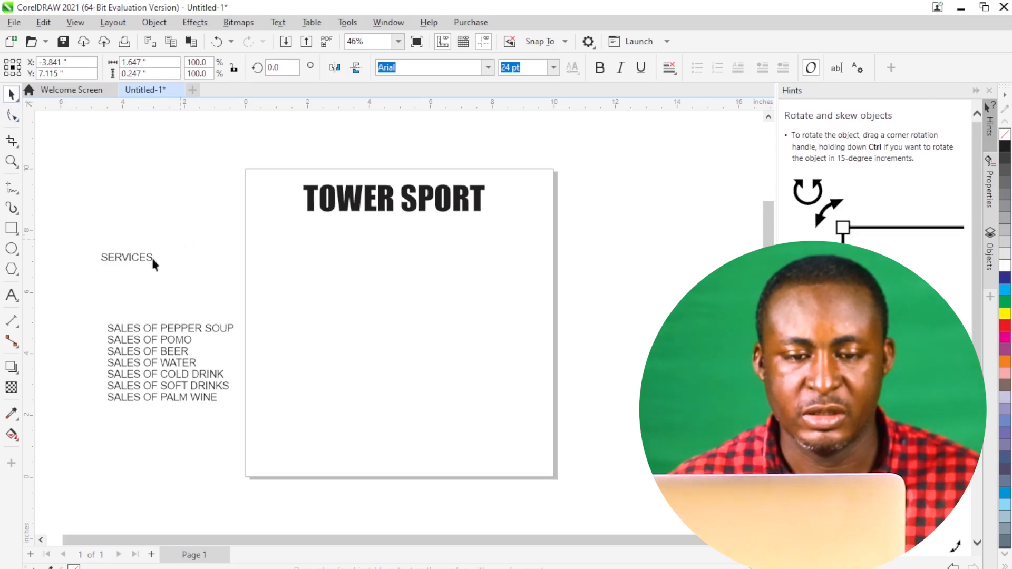
left_click_drag(133, 267, 353, 248)
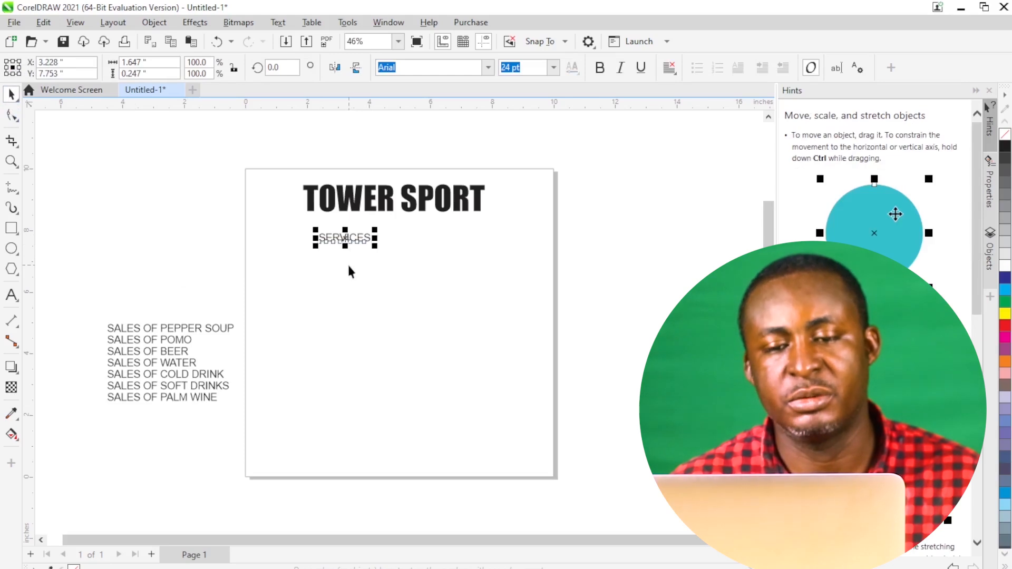
Step: Set the SERVICES heading in Lucida Handwriting and enlarge it proportionally to about 66 pt
left_click(490, 69)
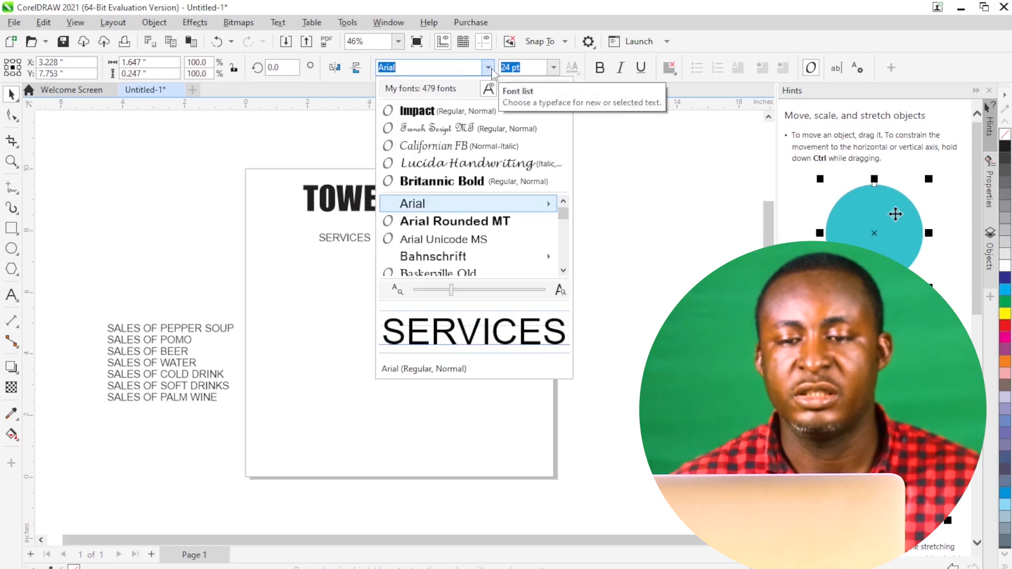
left_click(490, 164)
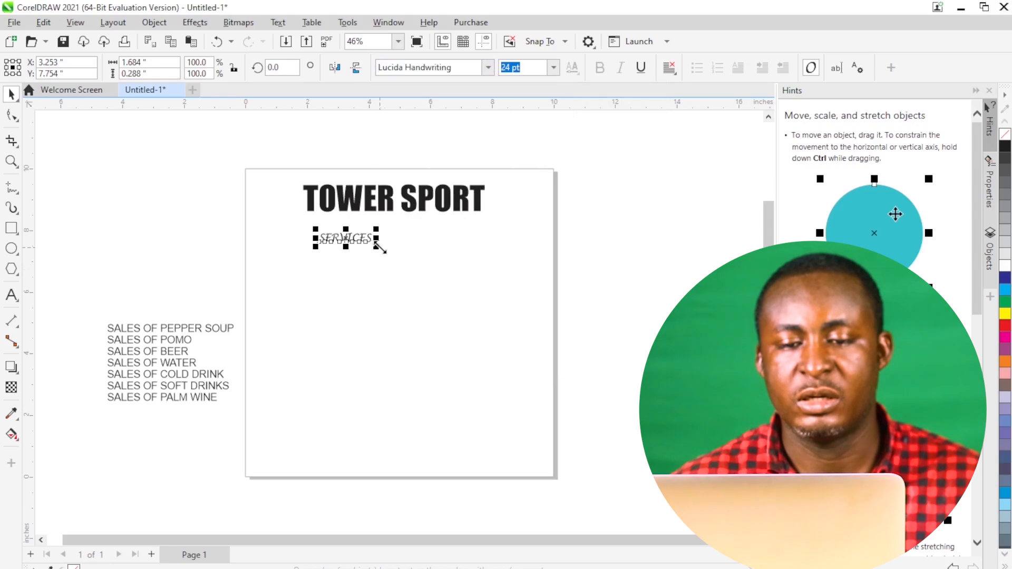
left_click_drag(376, 247, 464, 266)
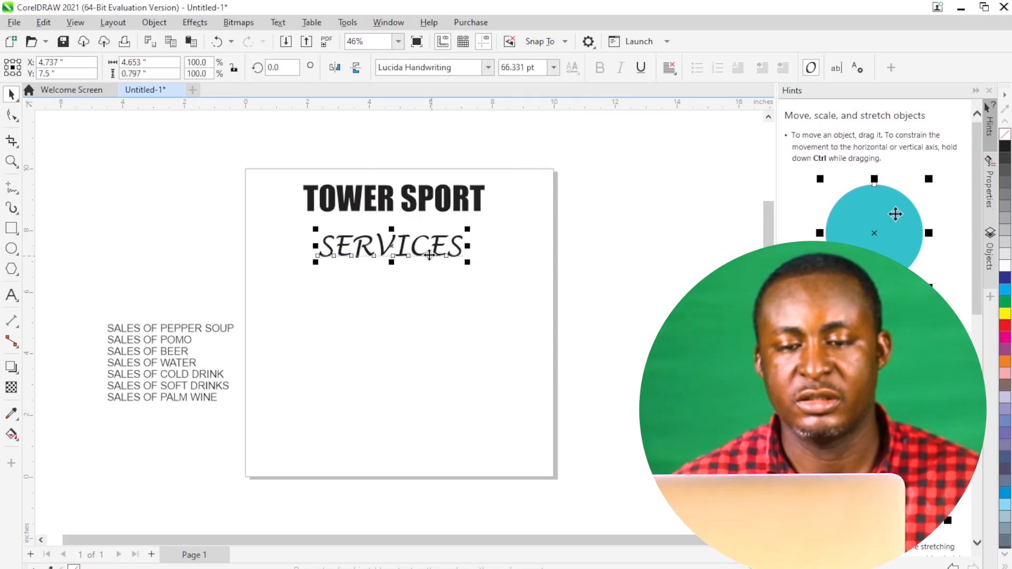
Step: Shift the SERVICES heading left and slightly up under the title, skew it very slightly horizontally, and deselect it
left_click(365, 244)
left_click_drag(392, 246, 368, 240)
left_click(419, 275)
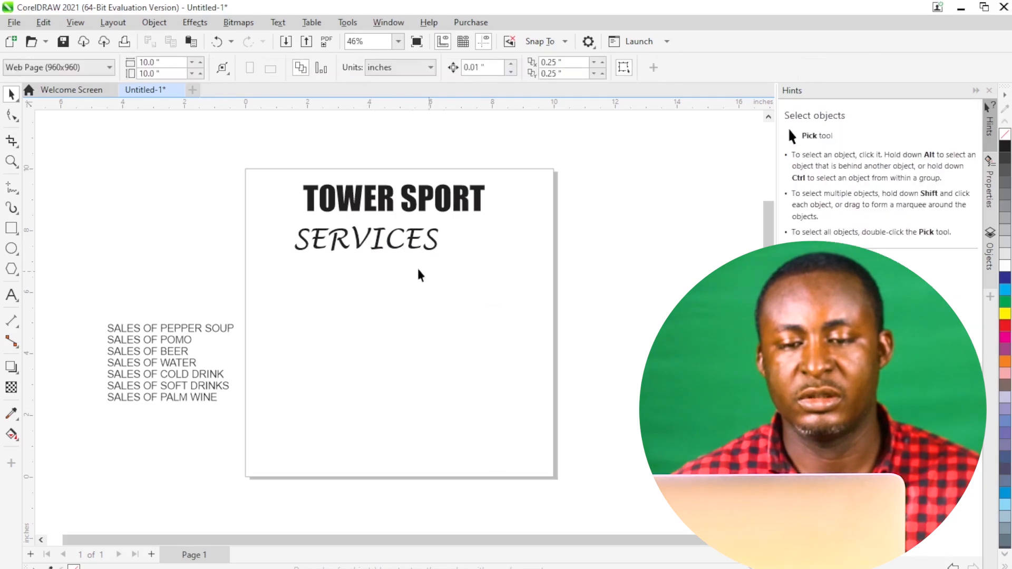
left_click(363, 243)
left_click(364, 242)
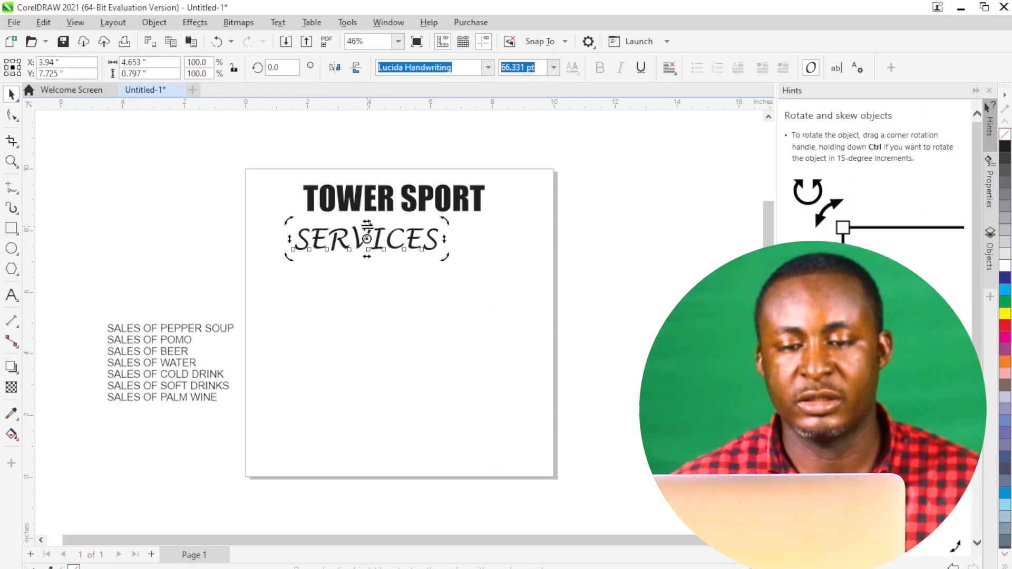
left_click_drag(369, 222, 364, 223)
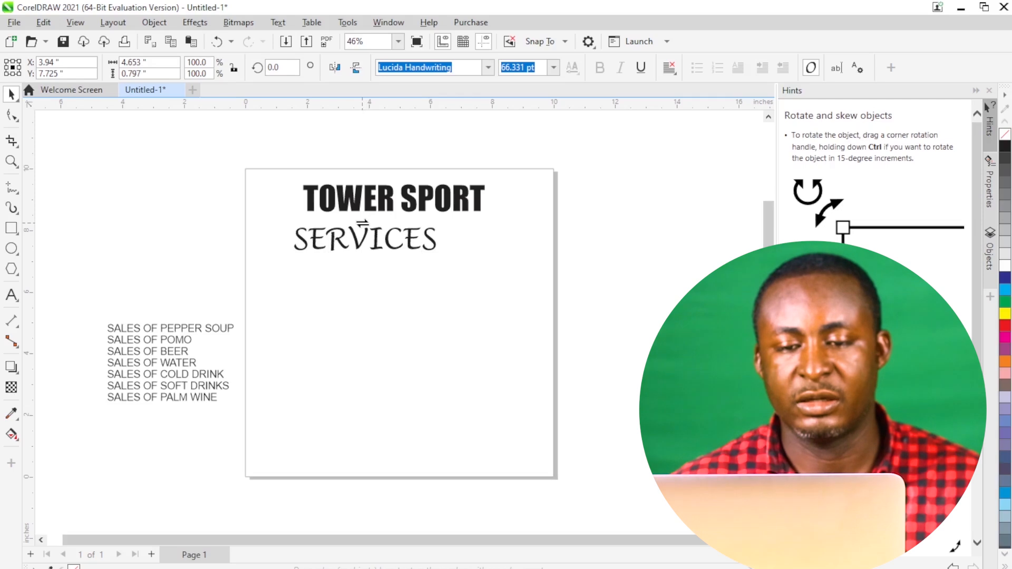
left_click(397, 327)
Step: Move the services list onto the page beneath the SERVICES heading and enlarge it proportionally to about 32 pt
left_click(149, 359)
left_click_drag(150, 359, 340, 314)
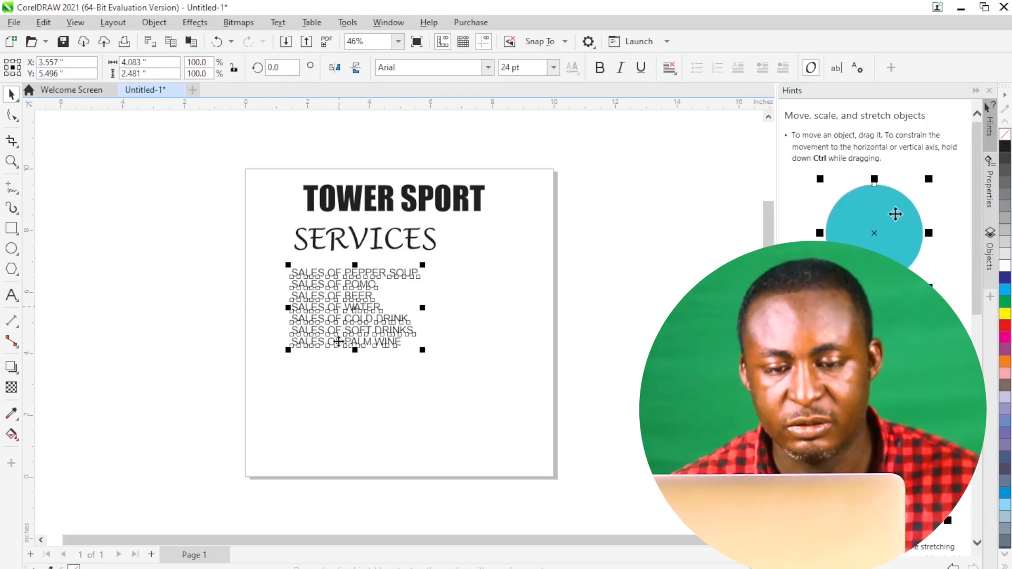
left_click(393, 408)
left_click(390, 333)
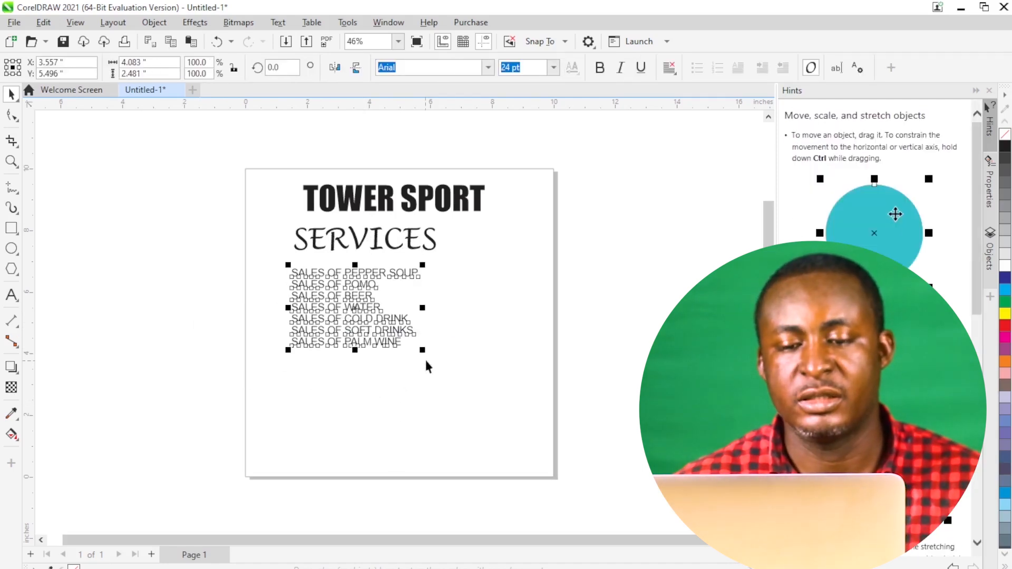
left_click_drag(422, 350, 467, 412)
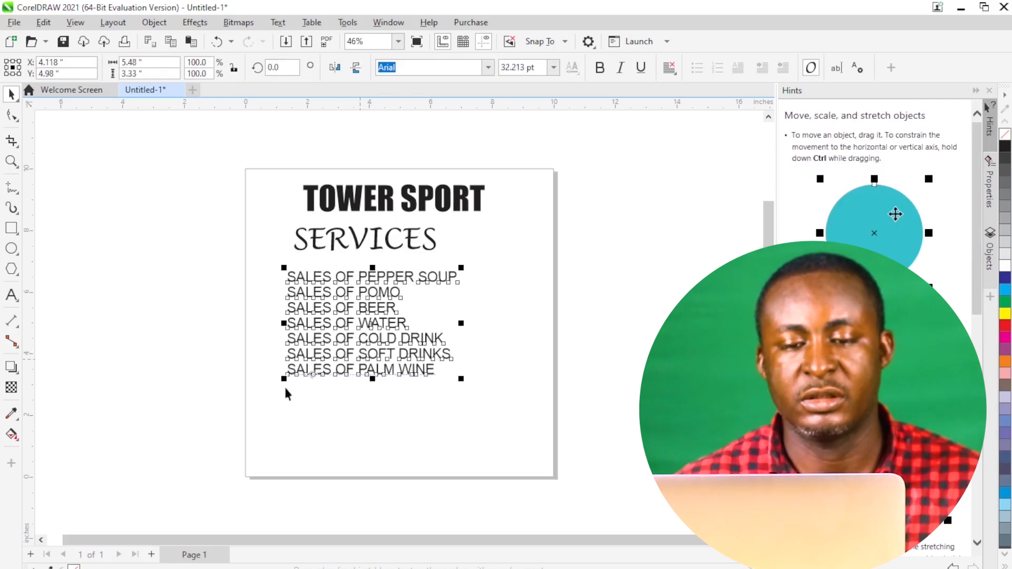
left_click(205, 366)
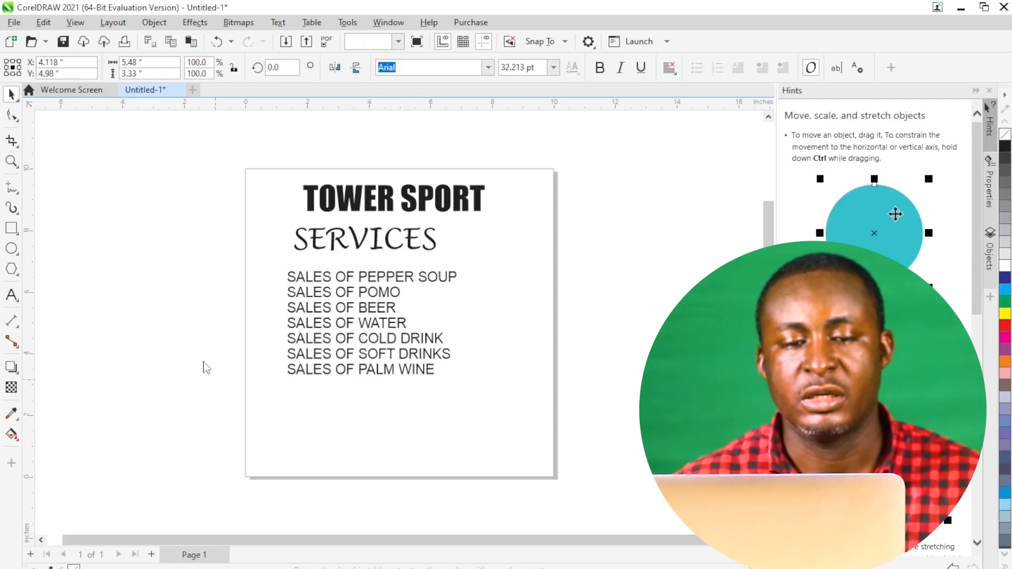
Step: Insert a blank line after each of the PEPPER SOUP, POMO and BEER lines in the services list
left_click(345, 279)
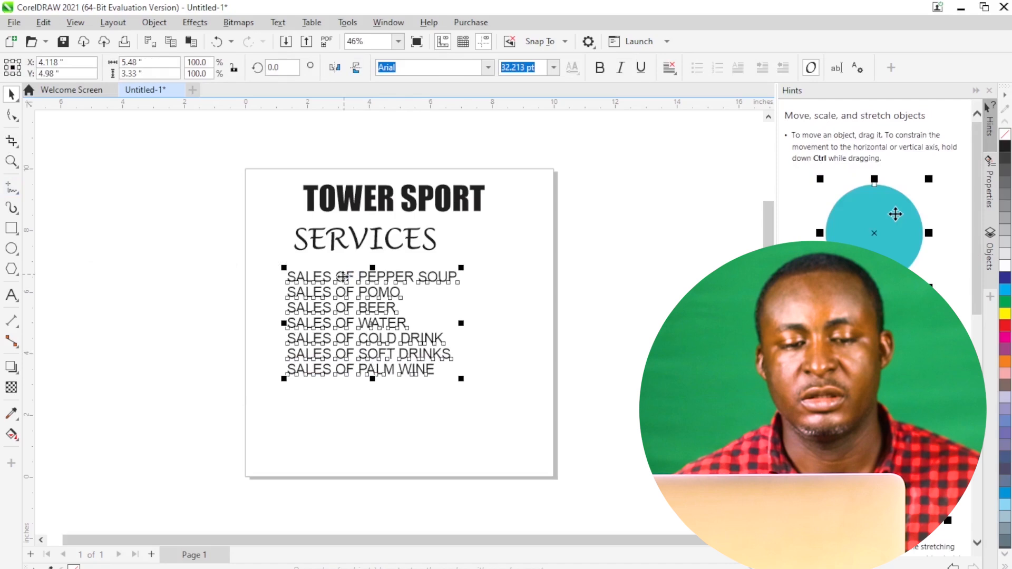
left_click(11, 297)
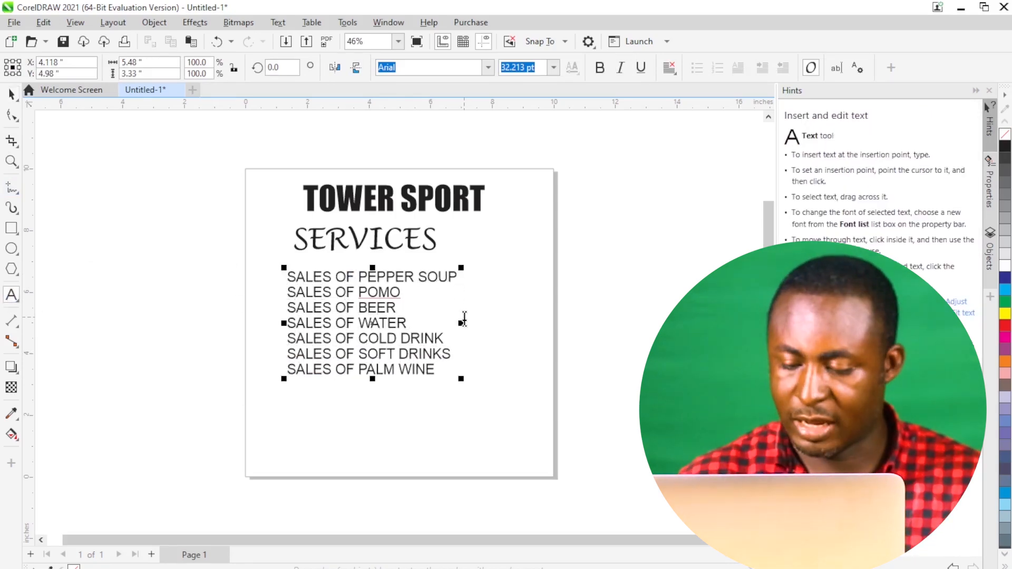
key("Return")
left_click(430, 310)
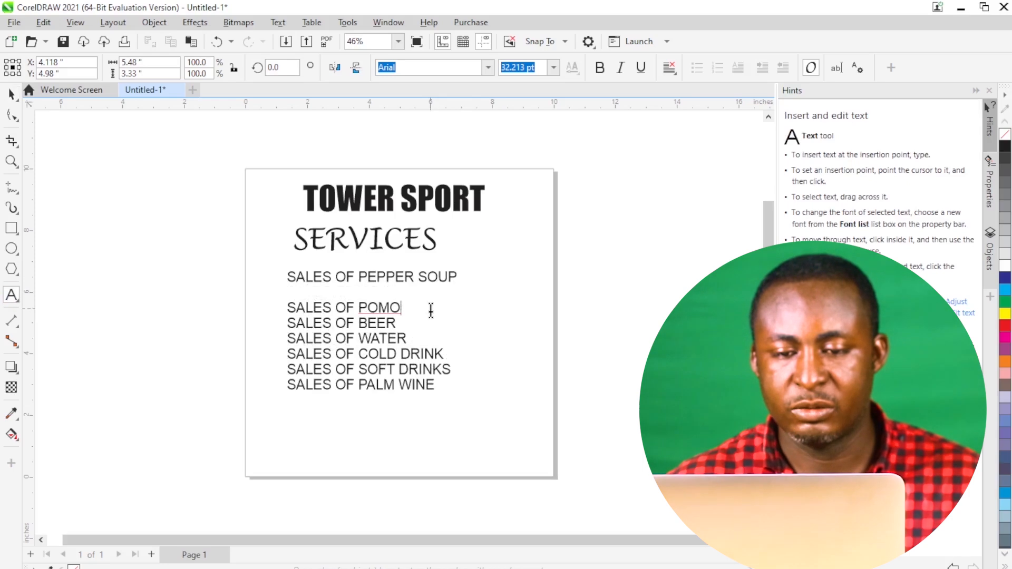
key("Return")
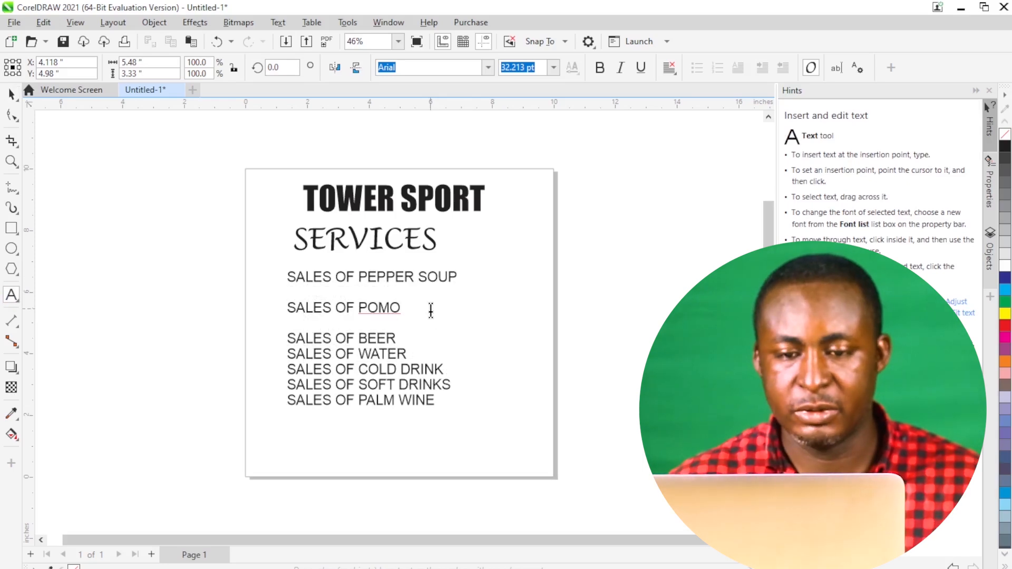
left_click(410, 339)
key("Return")
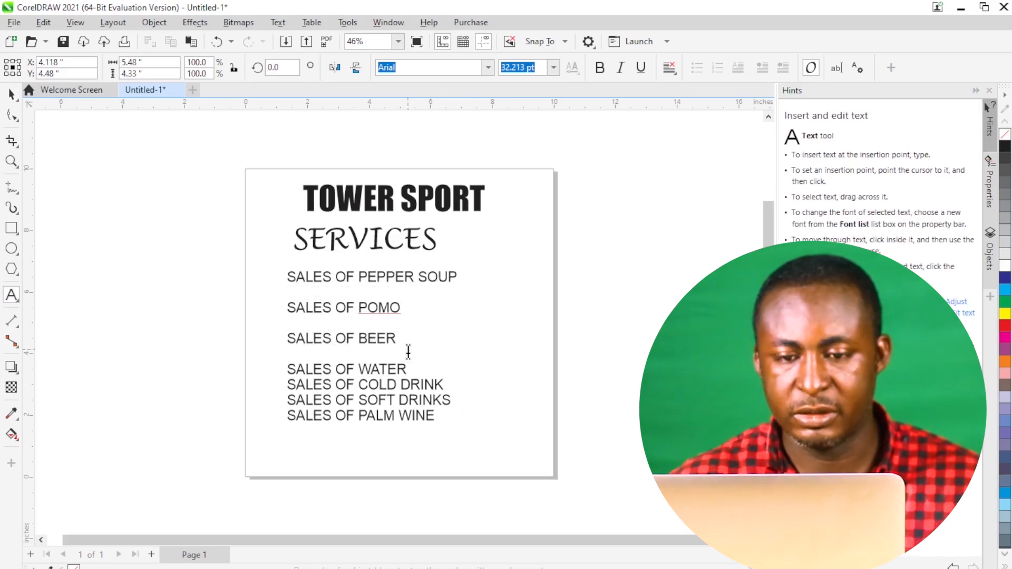
Step: Insert a blank line after each of the WATER, COLD DRINK and SOFT DRINKS lines in the services list
left_click(409, 368)
key("Return")
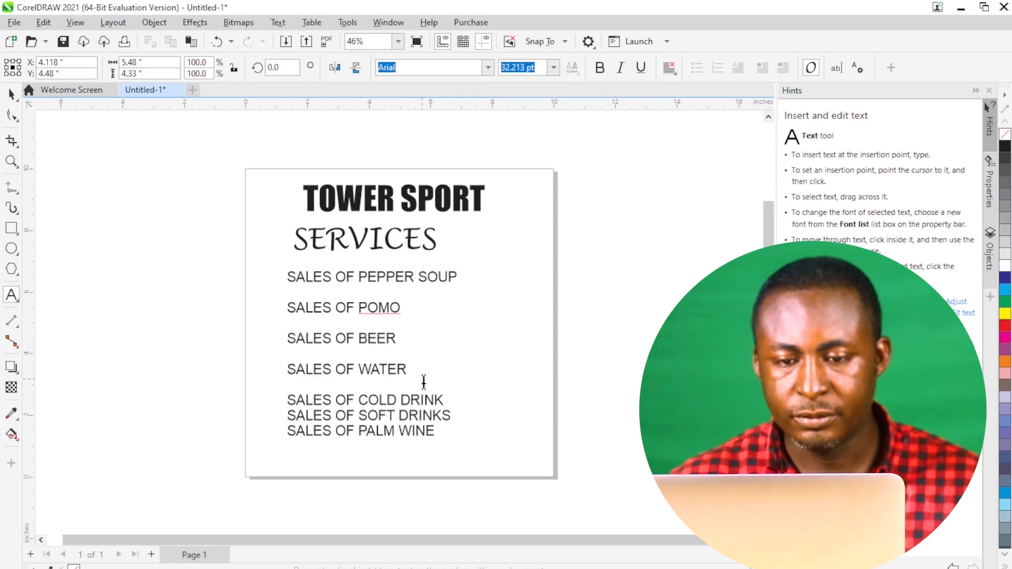
left_click(442, 398)
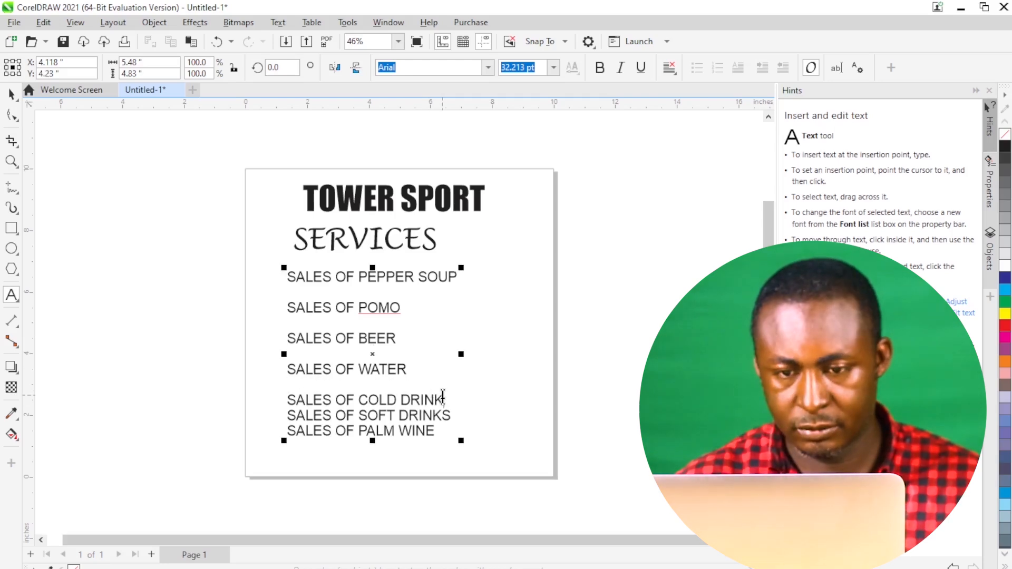
key("Return")
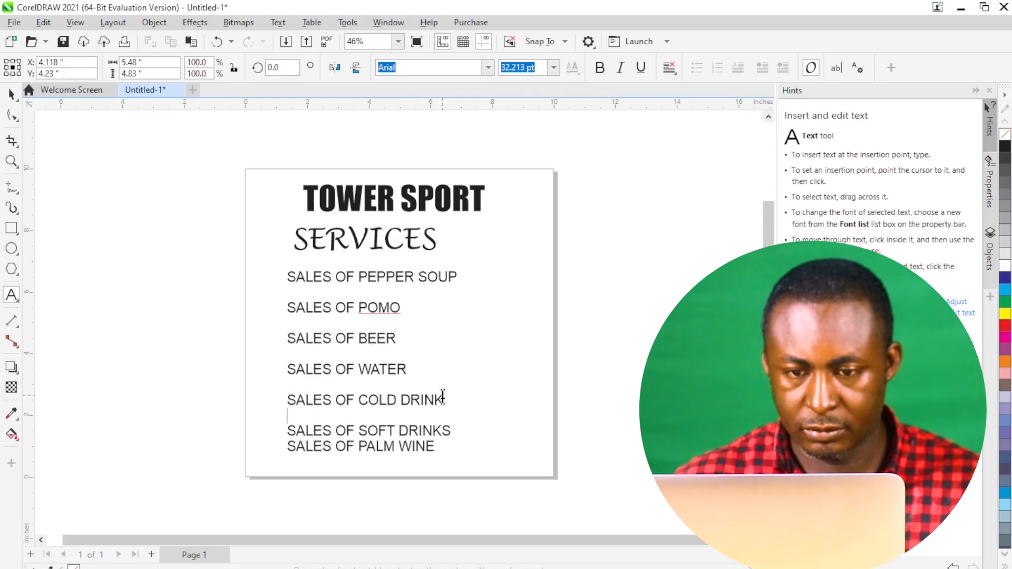
left_click(453, 430)
key("Return")
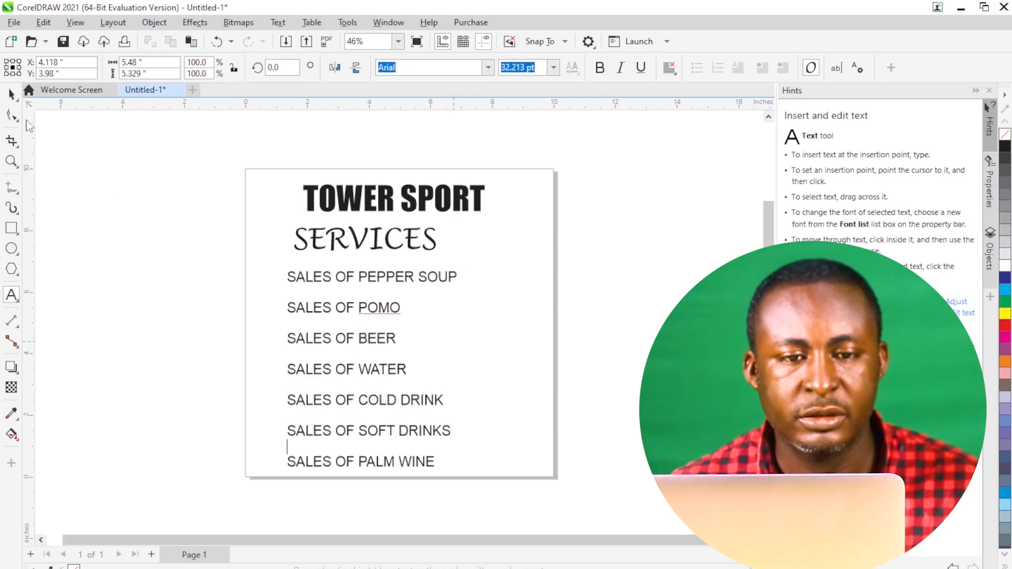
Step: Select the whole services list as an object and set its font to Arial Rounded MT Bold
left_click(12, 94)
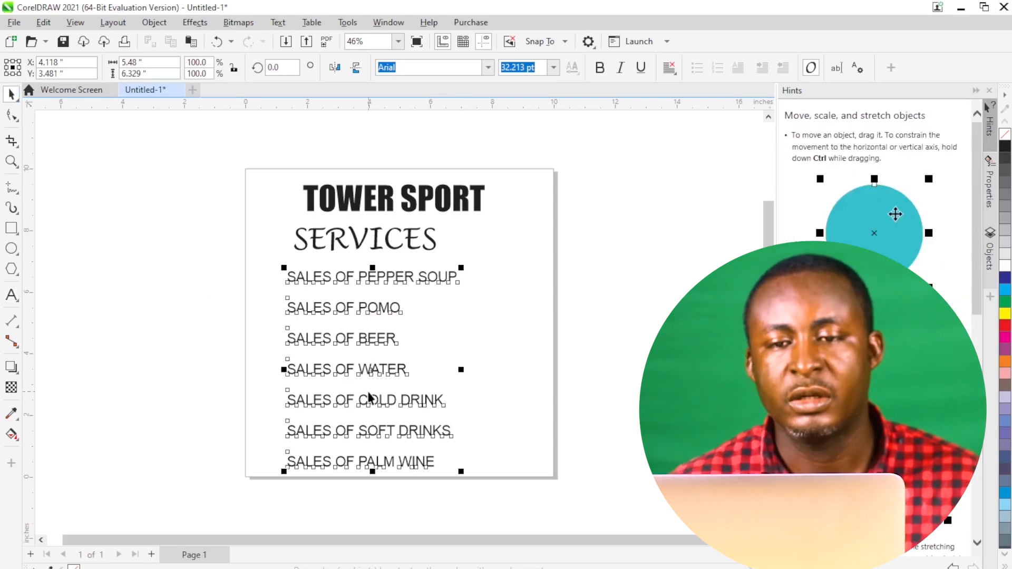
left_click(489, 68)
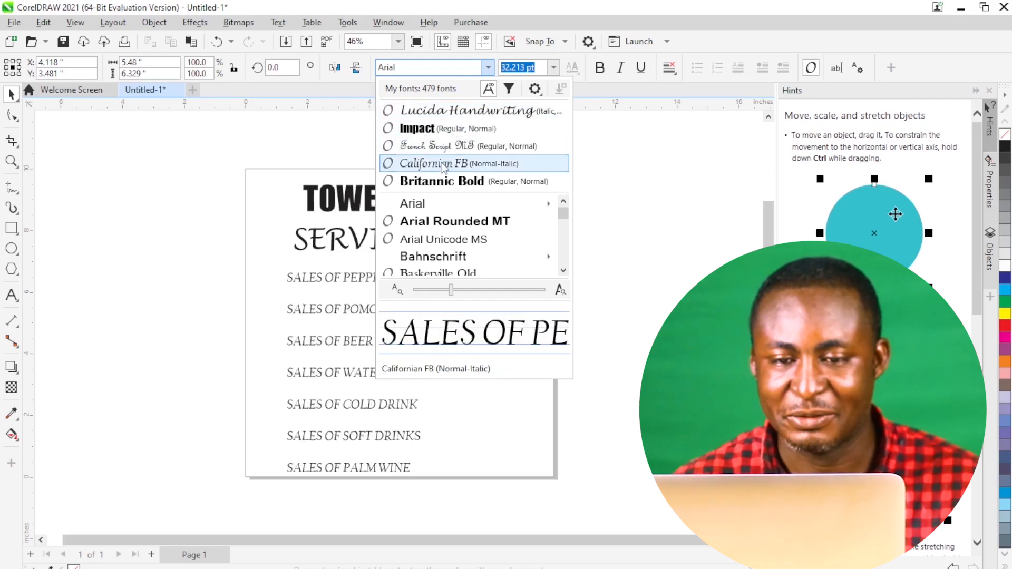
left_click(433, 222)
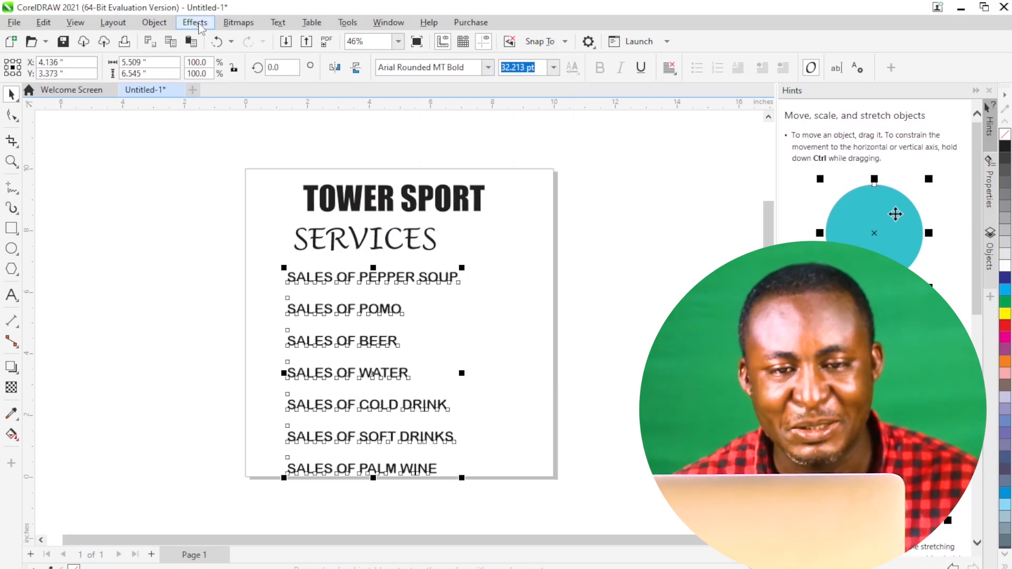
Step: Change the case of the services list to Title Case and deselect it
left_click(278, 22)
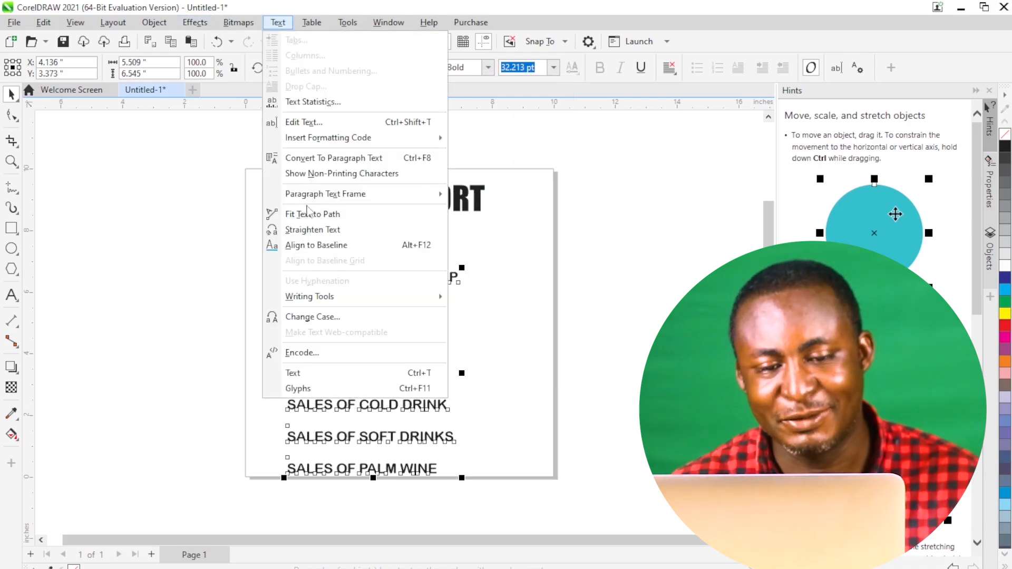
left_click(333, 318)
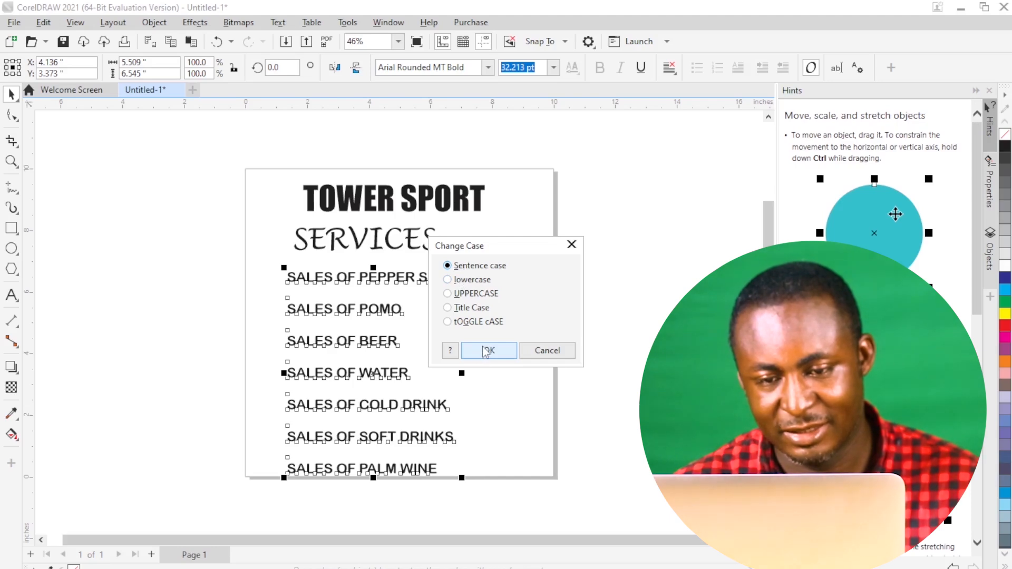
left_click(448, 308)
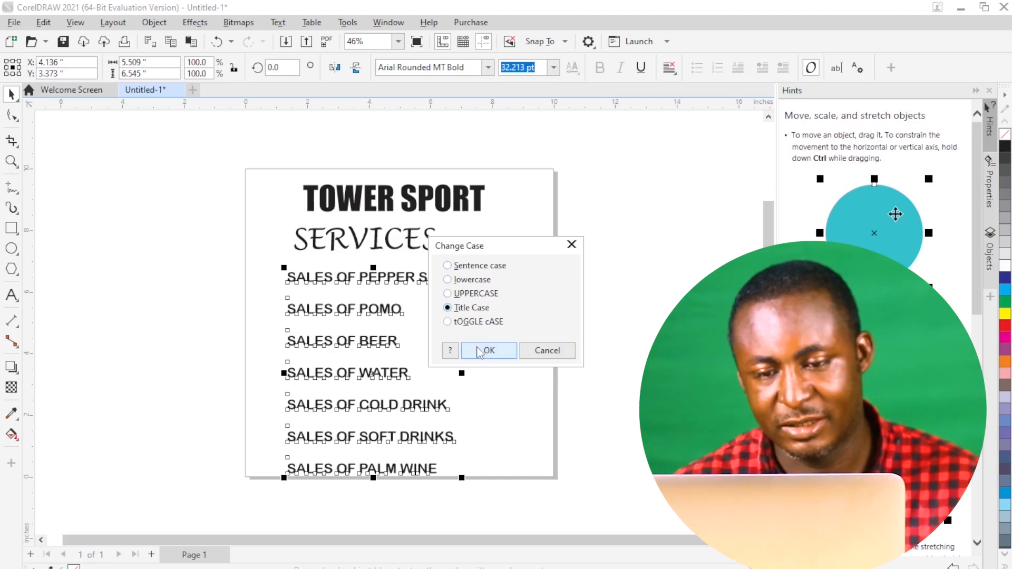
left_click(495, 350)
left_click(592, 344)
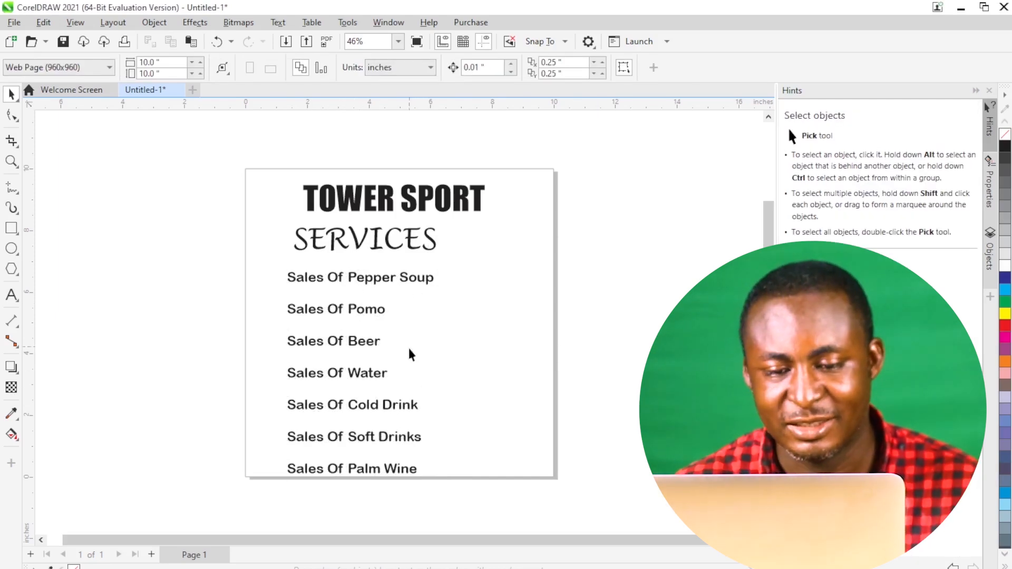
Step: Change "Of" to "of" in the "Sales Of Pepper Soup" line
scroll(335, 282, "up", 1)
double_click(337, 282)
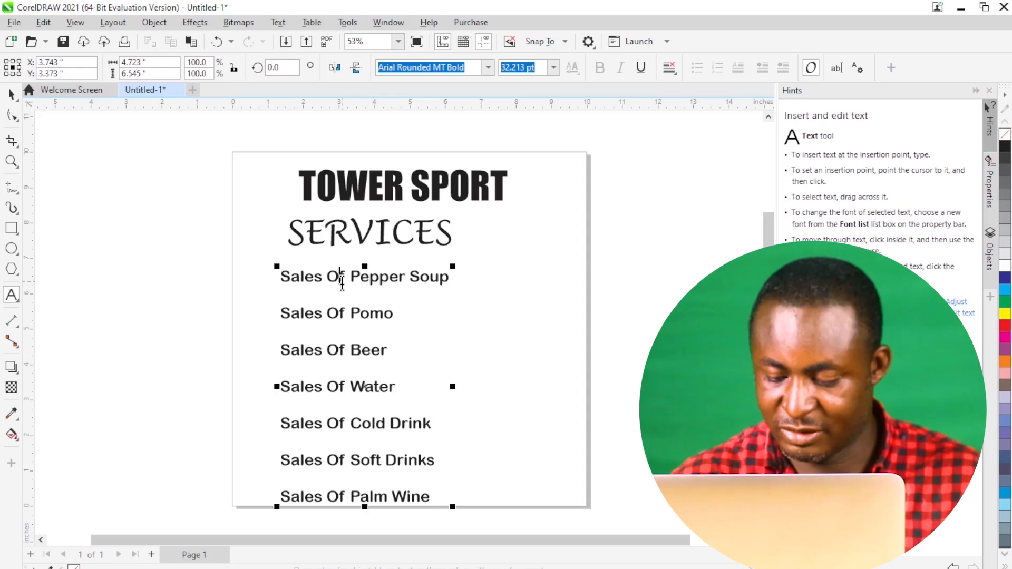
key("BackSpace")
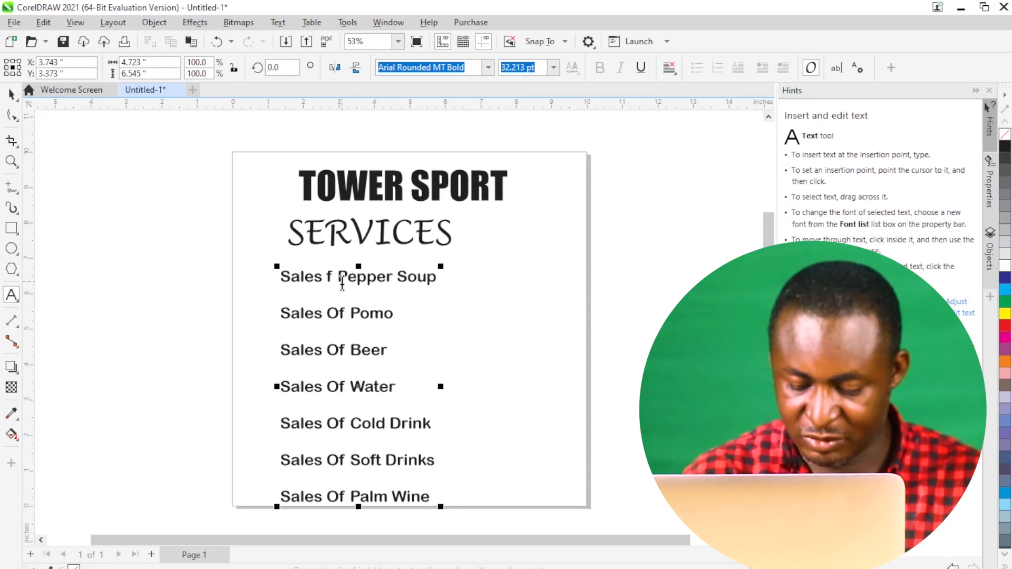
type("O")
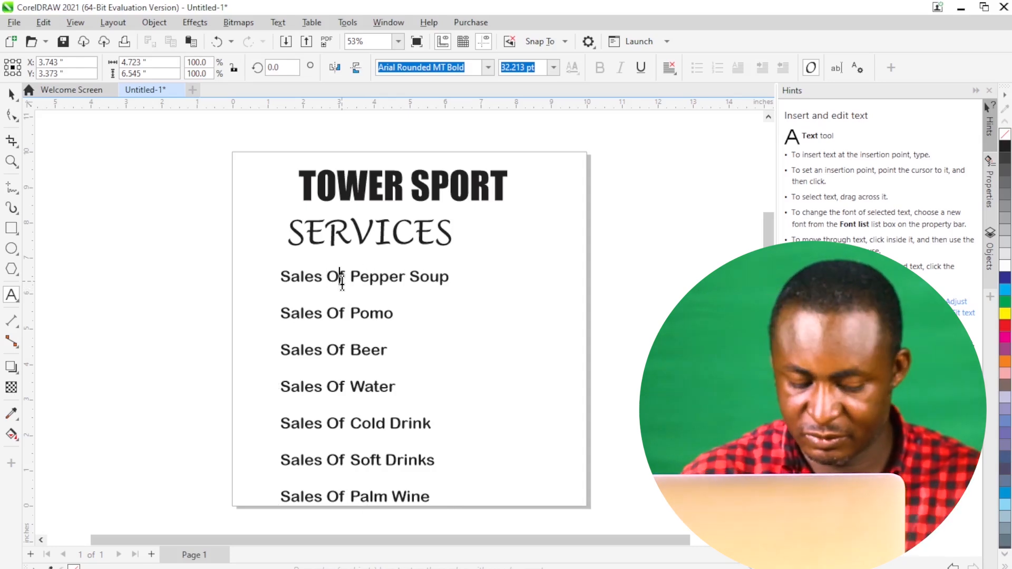
key("BackSpace")
type("o")
Step: Change "Of" to "of" in the "Sales Of Pomo" and "Sales Of Beer" lines
left_click(340, 313)
key("BackSpace")
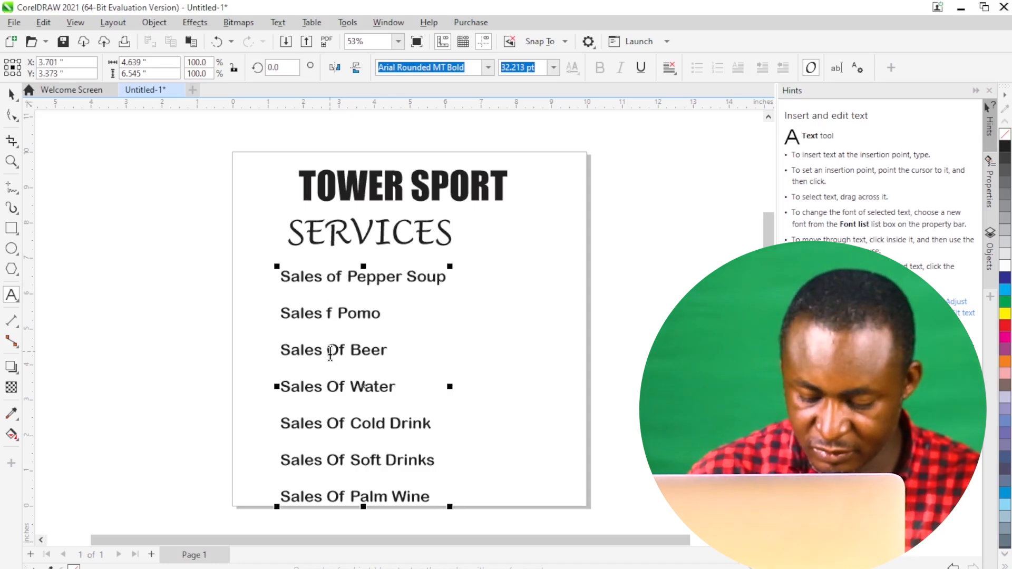
type("o")
left_click(341, 352)
key("BackSpace")
type("o")
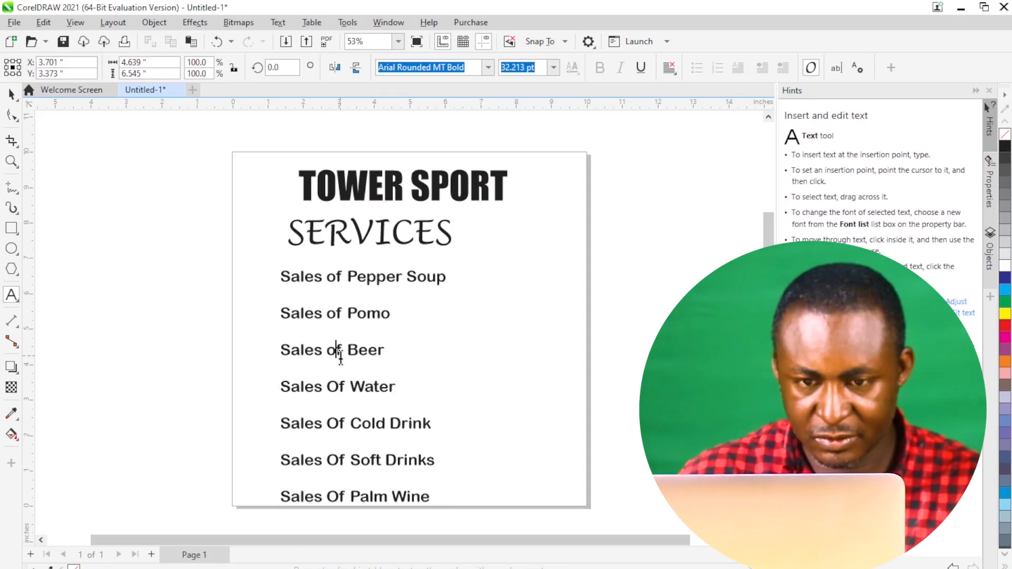
Step: Change "Of" to "of" in the "Sales Of Water" and "Sales Of Cold Drink" lines
left_click(338, 386)
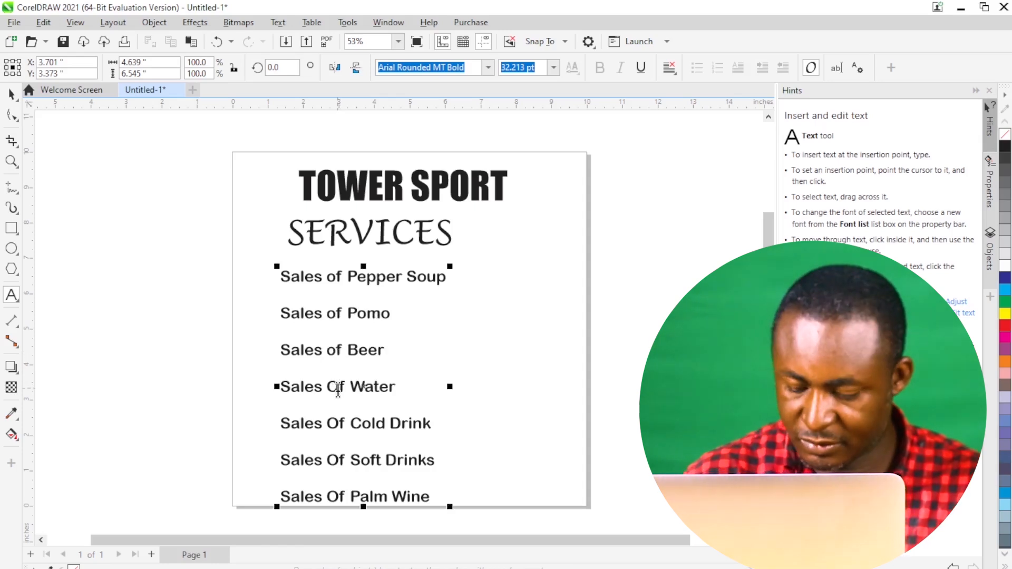
key("BackSpace")
type("o")
left_click(338, 423)
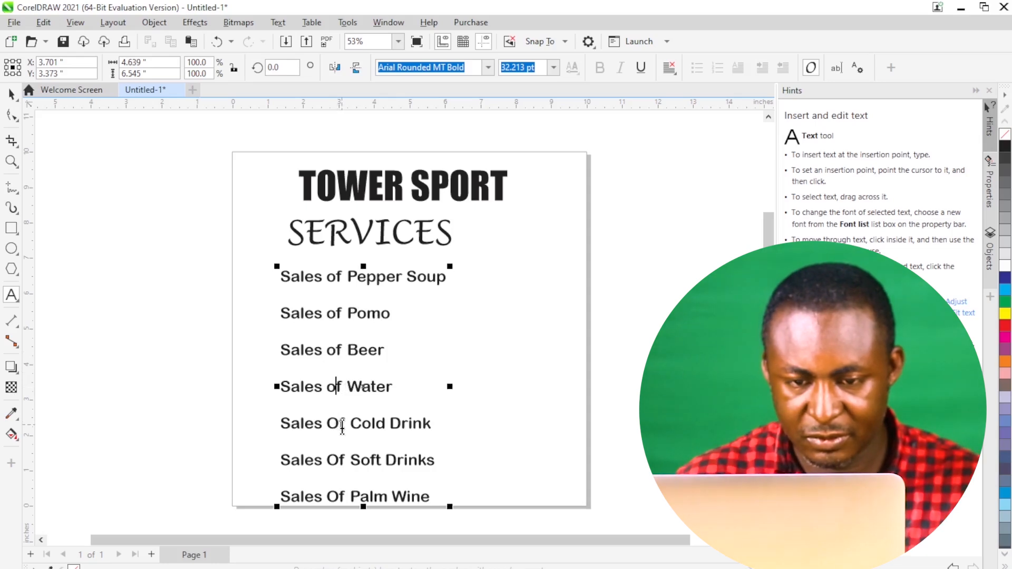
key("BackSpace")
type("o")
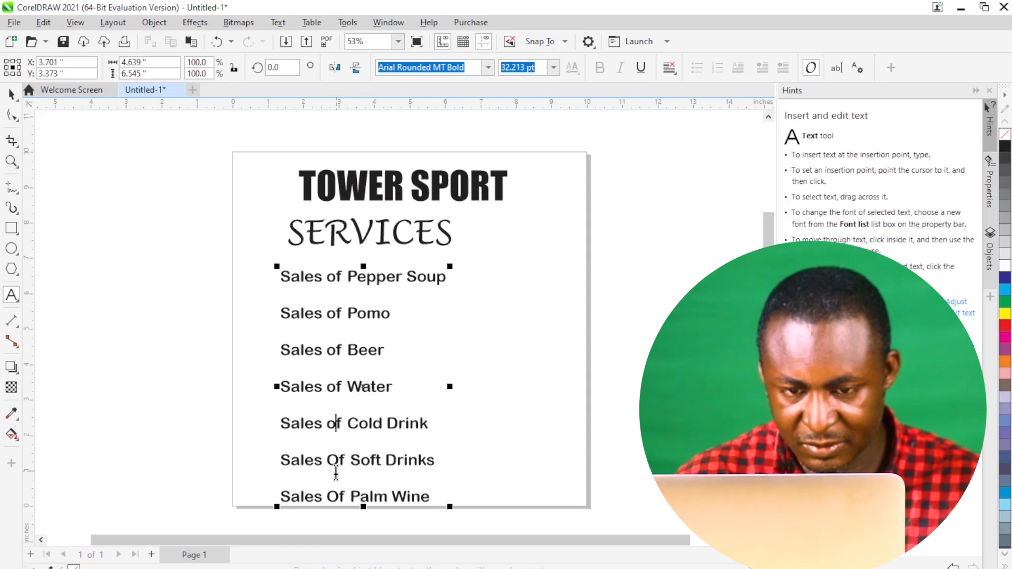
Step: Change "Of" to "of" in the Soft Drinks and Palm Wine lines, and scale the services list down to about 27 pt
key("Down")
key("BackSpace")
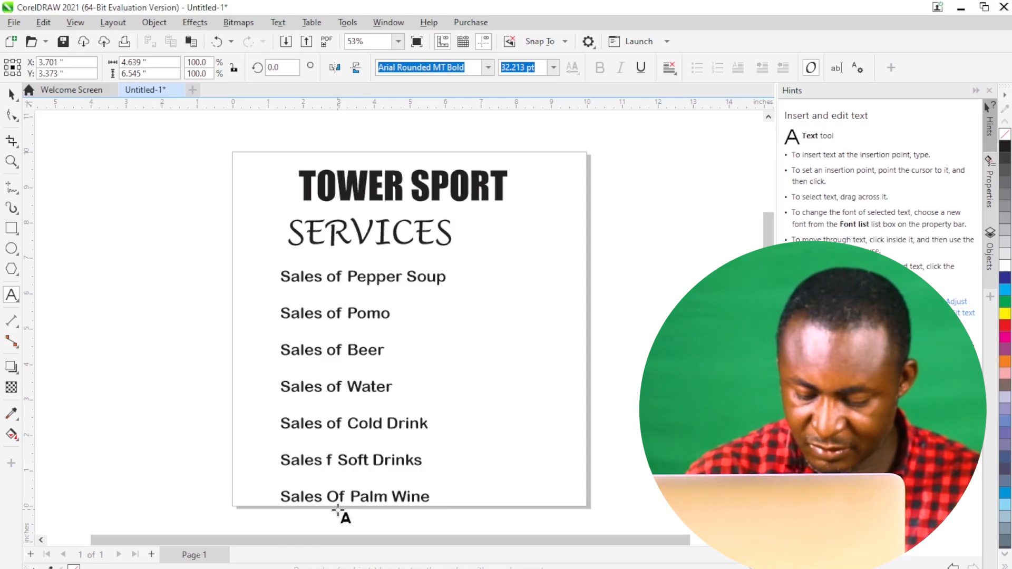
type("o")
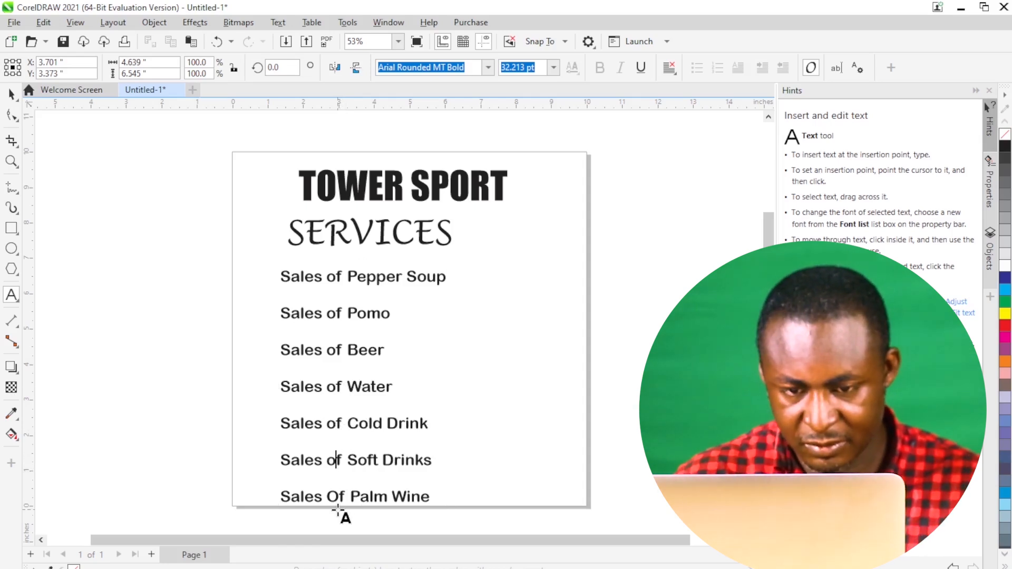
left_click(338, 496)
key("BackSpace")
type("o")
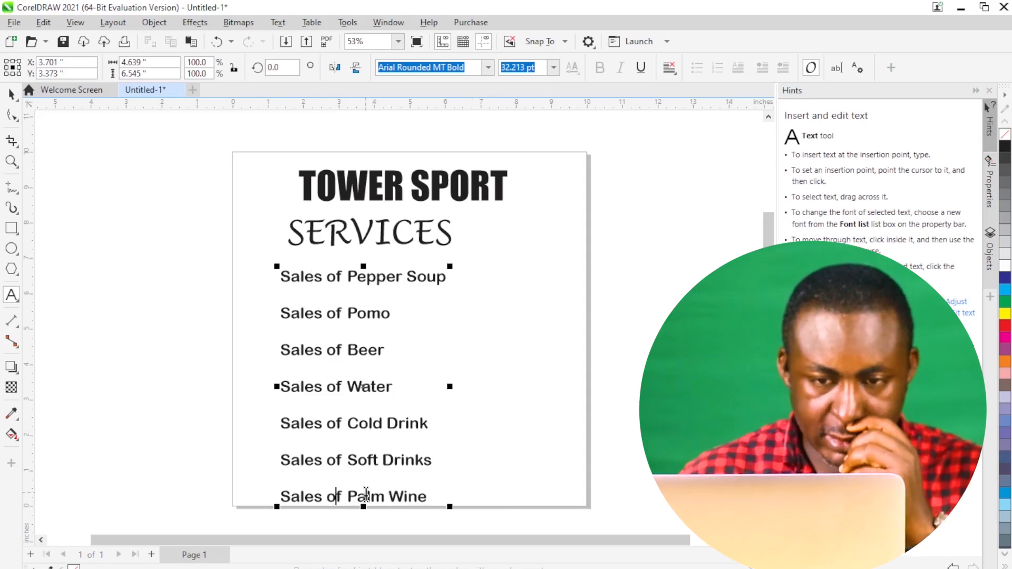
left_click_drag(452, 510, 426, 470)
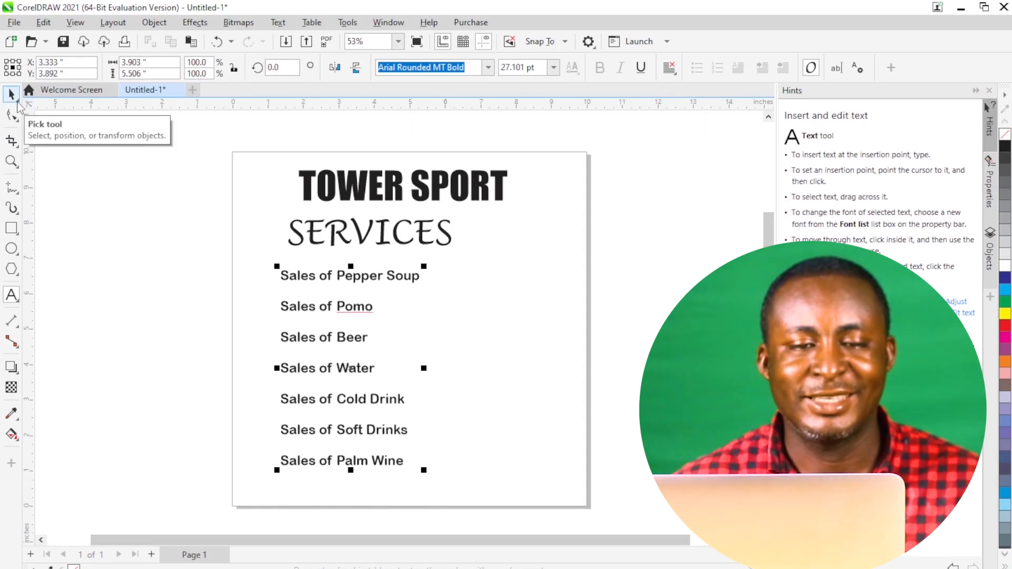
Step: Draw a small circle about 0.48 inch in diameter outside the page, beside the SERVICES heading
left_click(12, 249)
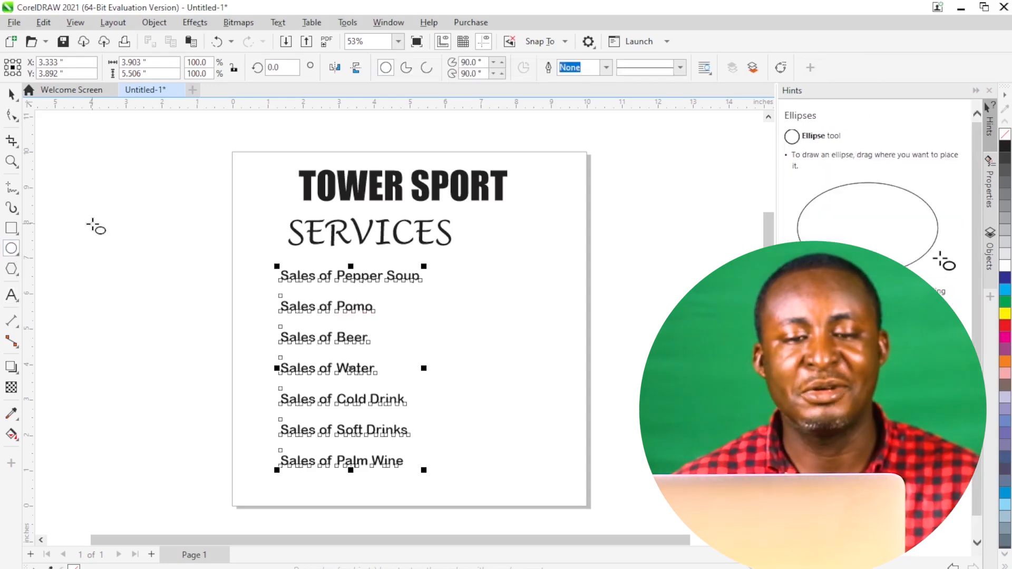
left_click_drag(84, 216, 102, 232)
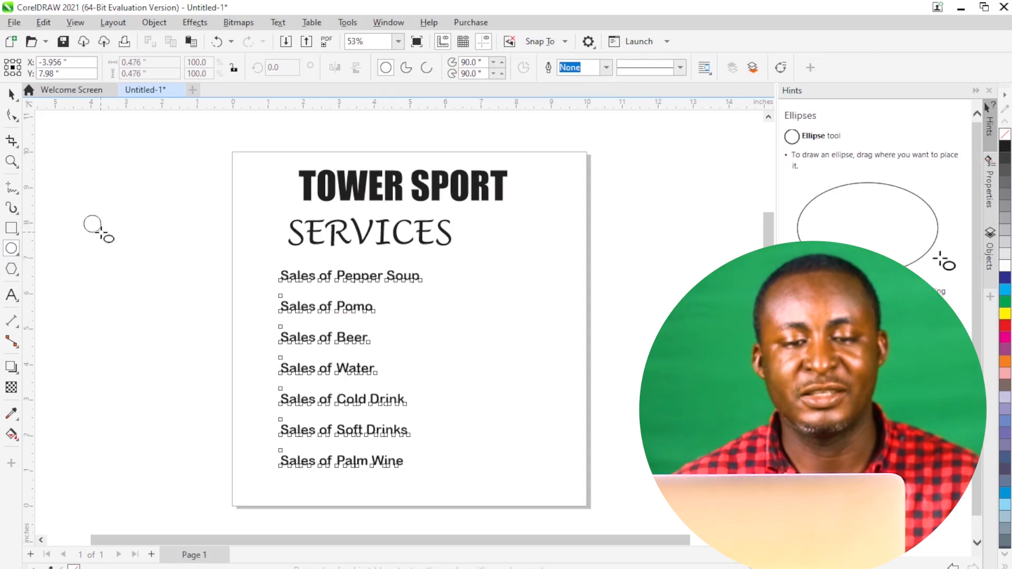
left_click(11, 93)
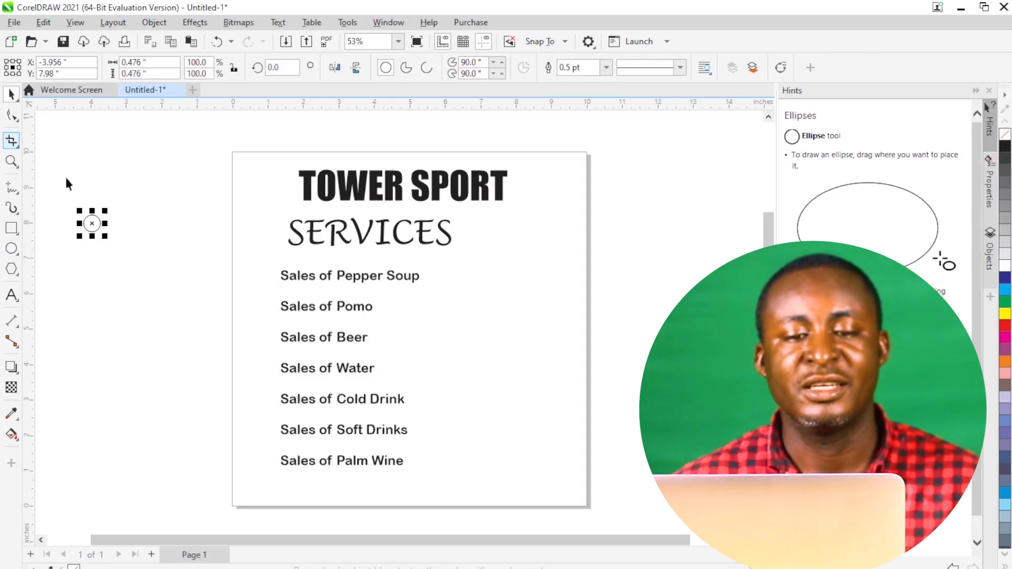
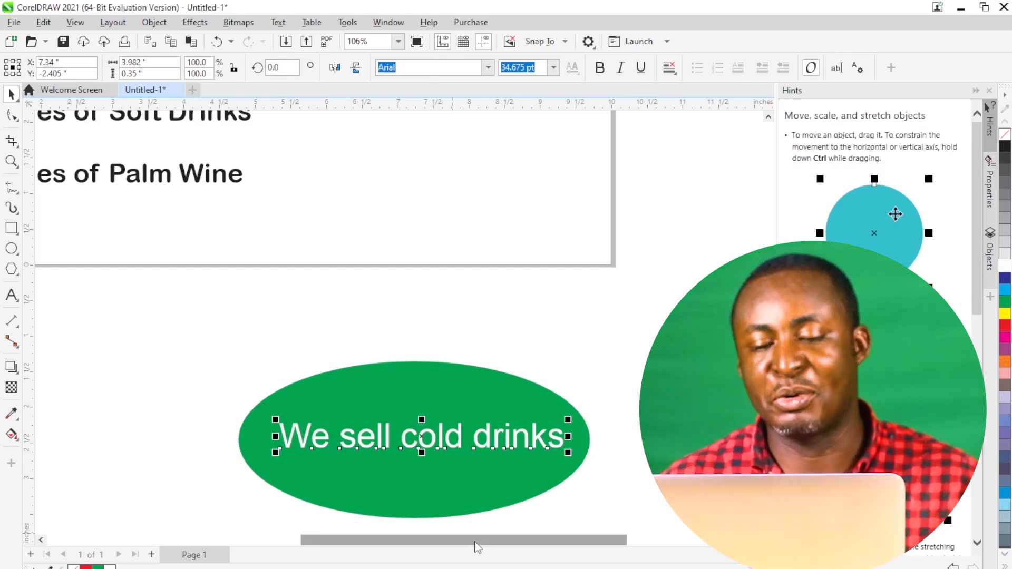
Step: Move the green ellipse together with its "We sell cold drinks" text into the lower-right corner of the flyer page
scroll(380, 532, "down", 5)
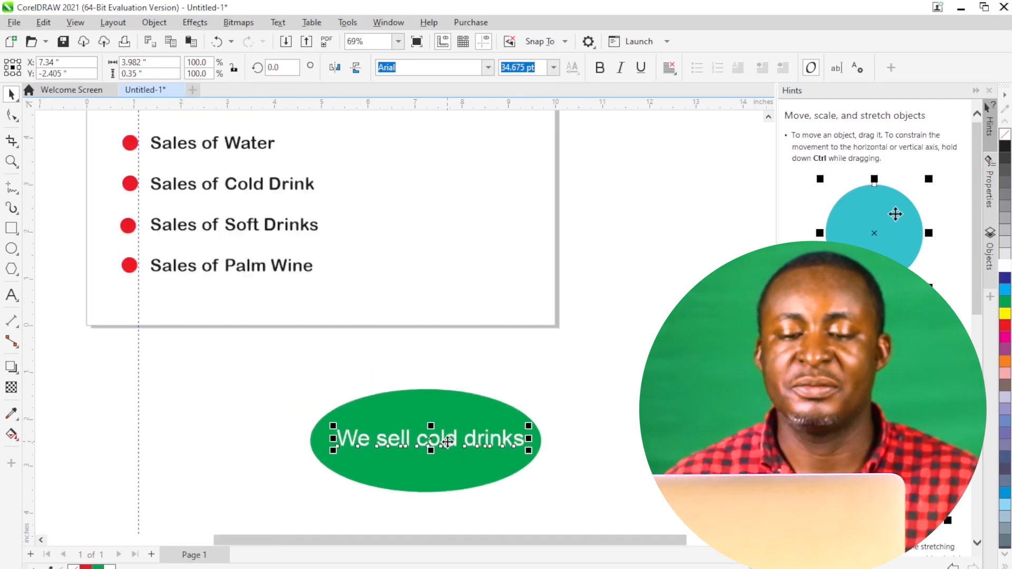
left_click_drag(291, 411, 614, 519)
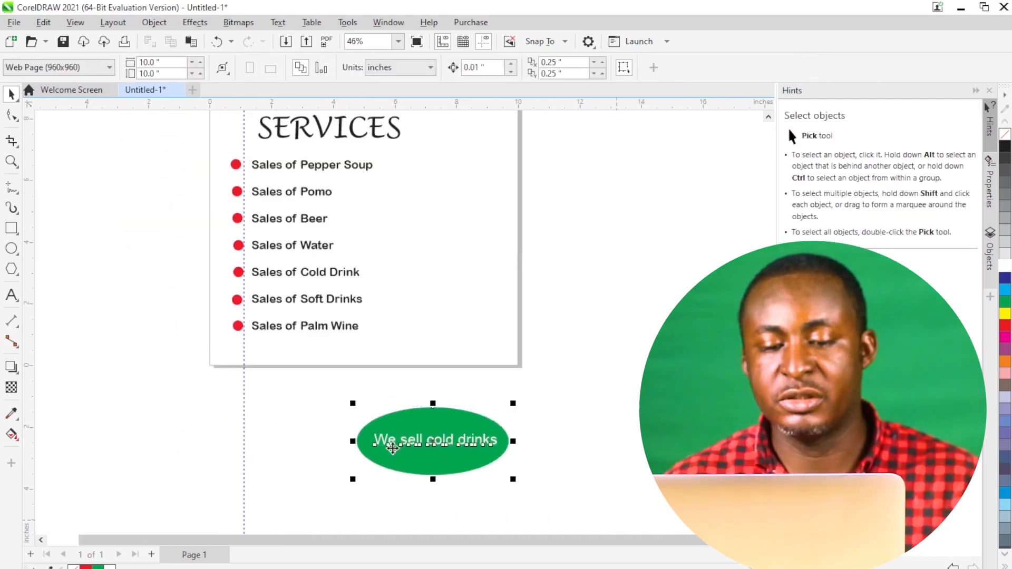
left_click_drag(316, 393, 596, 524)
left_click_drag(466, 448, 474, 337)
left_click(606, 387)
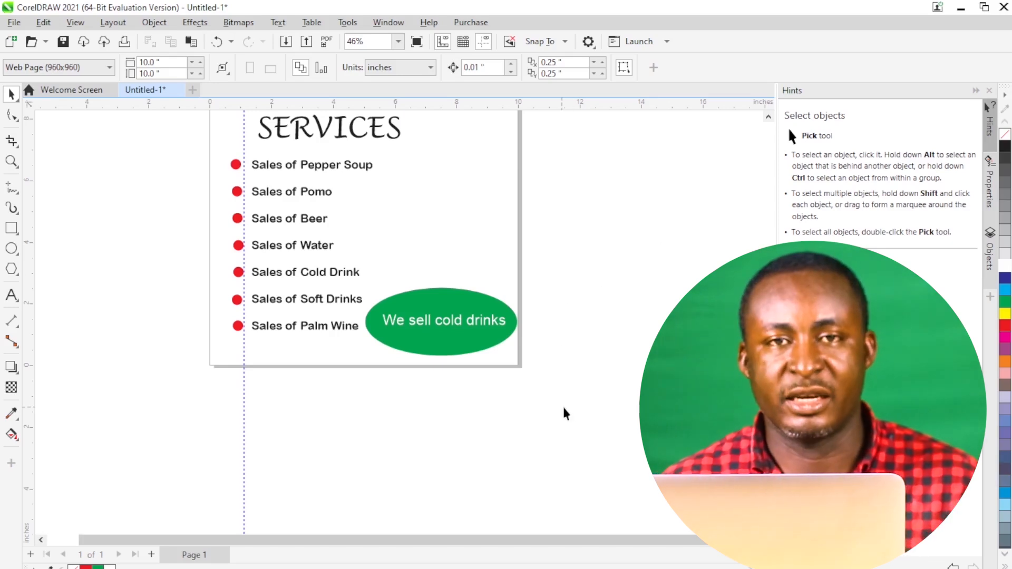
Step: Open the EEE drawing from the desktop and check its beer, meat and soft drink pictures
left_click(960, 8)
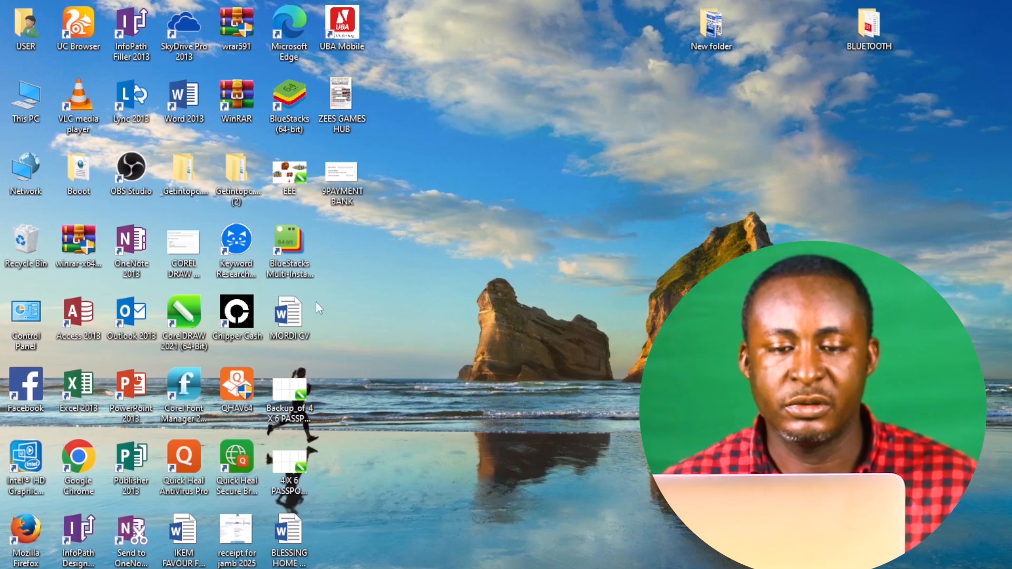
double_click(293, 179)
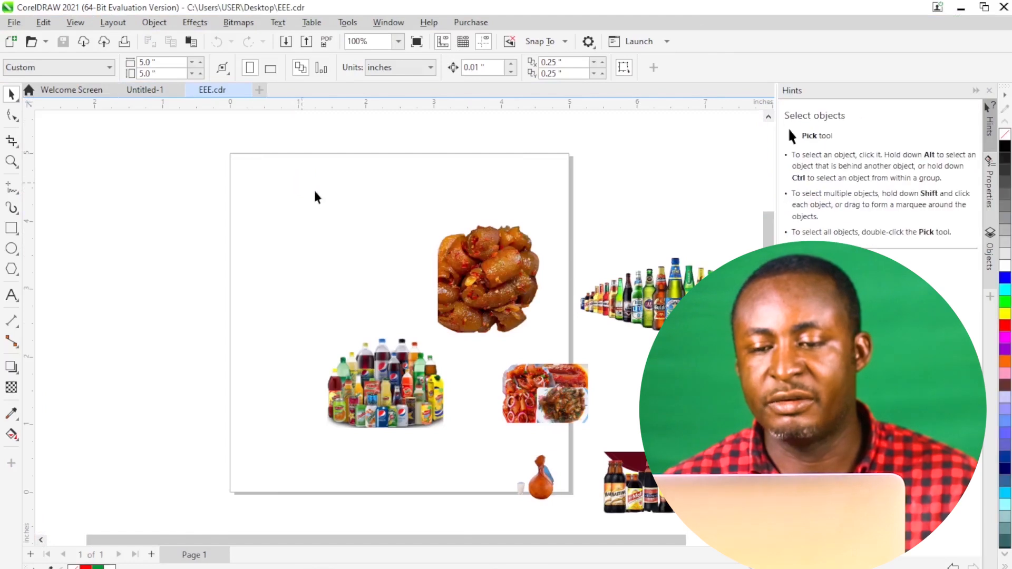
left_click(658, 287)
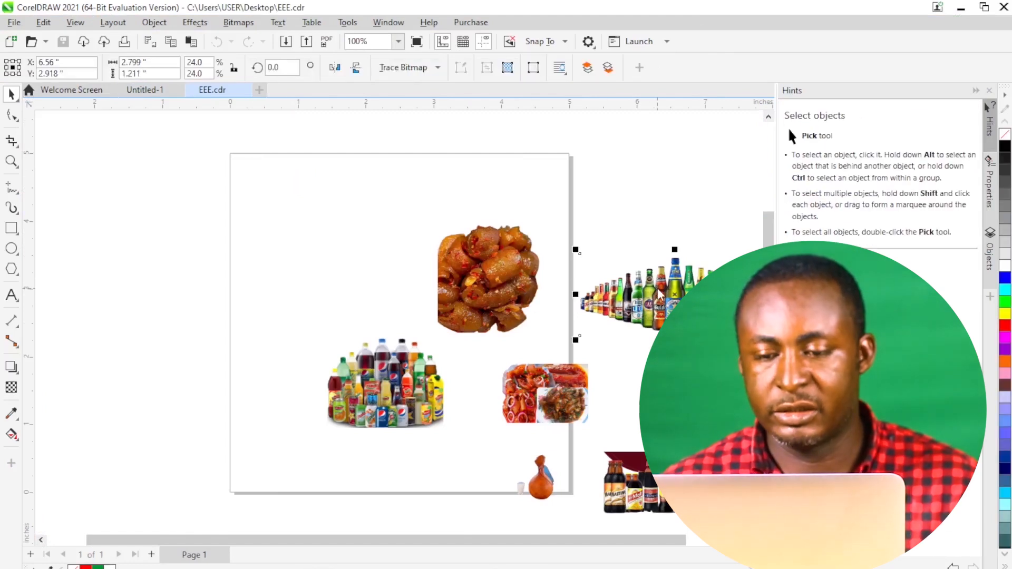
left_click(509, 288)
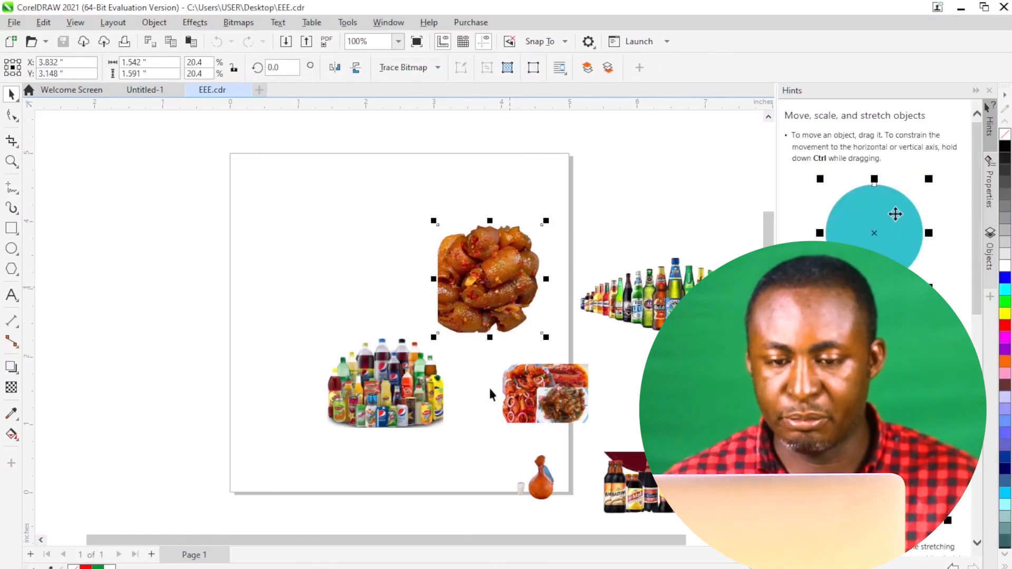
left_click(438, 402)
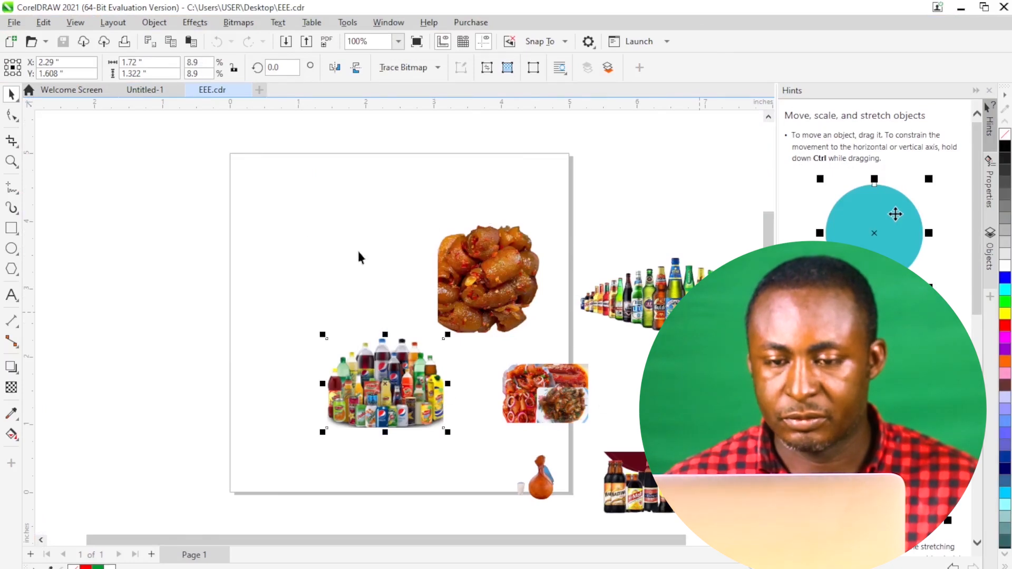
Step: Copy all the food and drink pictures from EEE.cdr and paste them into the Untitled-1 flyer
left_click_drag(307, 216, 756, 486)
left_click_drag(605, 264, 613, 304)
right_click(613, 304)
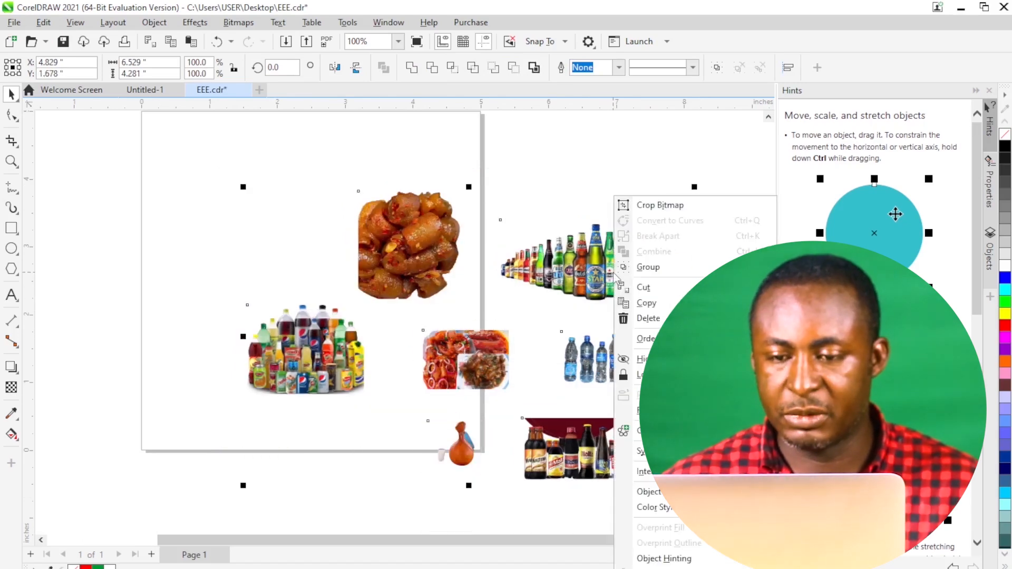
left_click(647, 304)
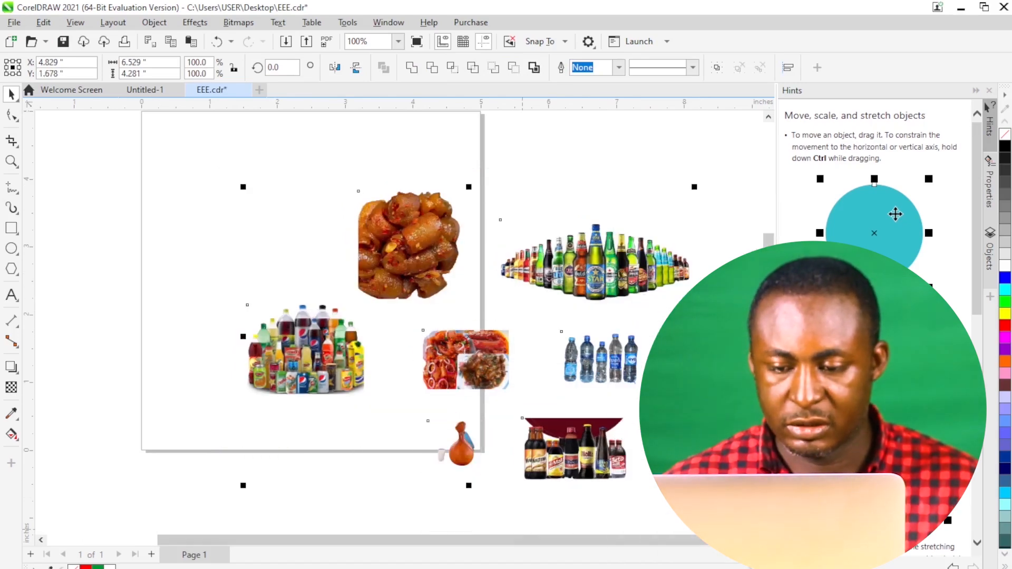
mouse_move(662, 567)
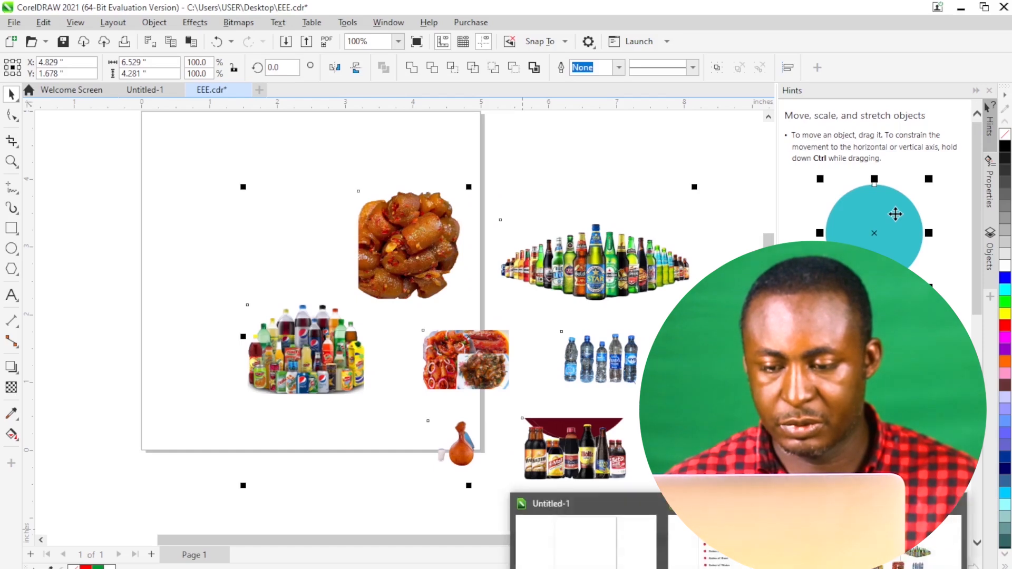
left_click(616, 538)
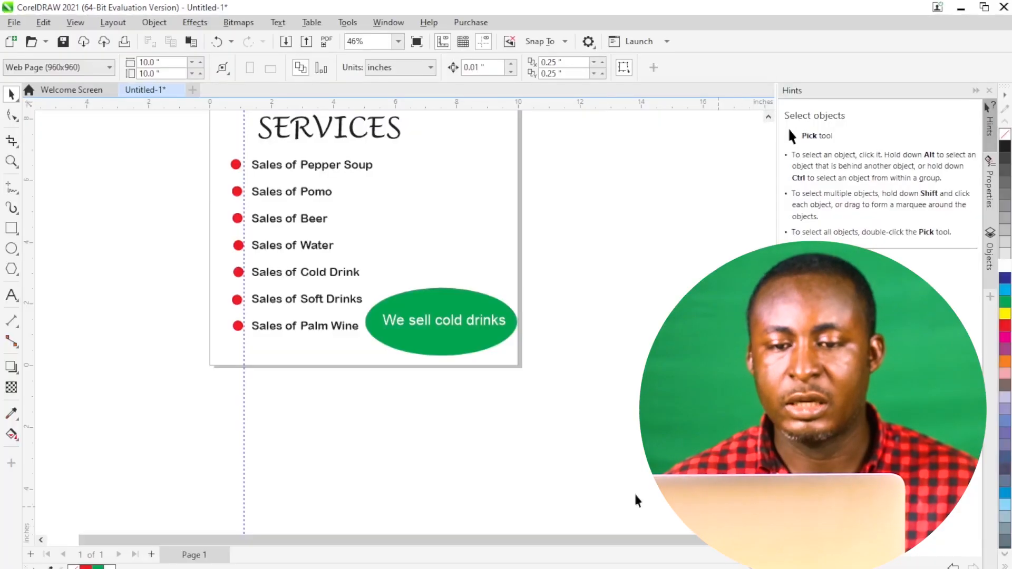
right_click(604, 481)
left_click(638, 428)
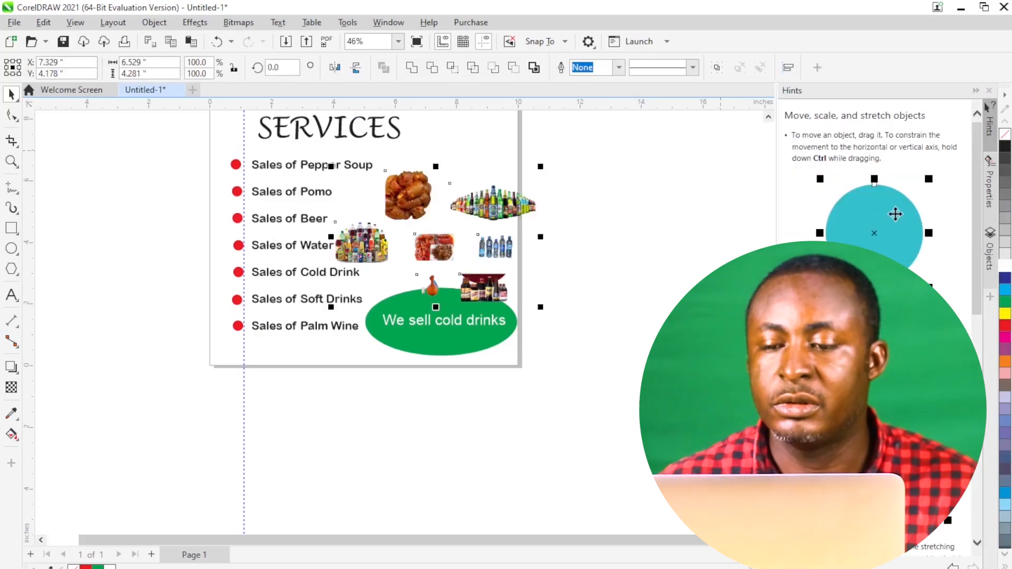
Step: Place the brown meat picture beside the Pepper Soup line, with the beer bottles picture next to it inside the page edge
scroll(583, 216, "up", 1)
left_click(570, 262)
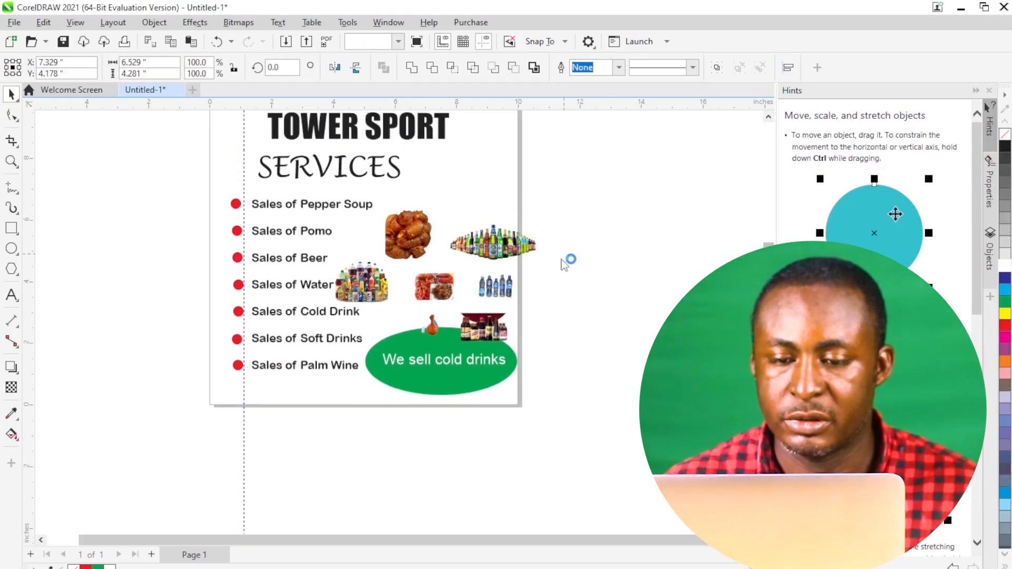
left_click(499, 253)
left_click(499, 253)
left_click_drag(499, 253, 482, 224)
left_click_drag(406, 240, 407, 217)
left_click(477, 215)
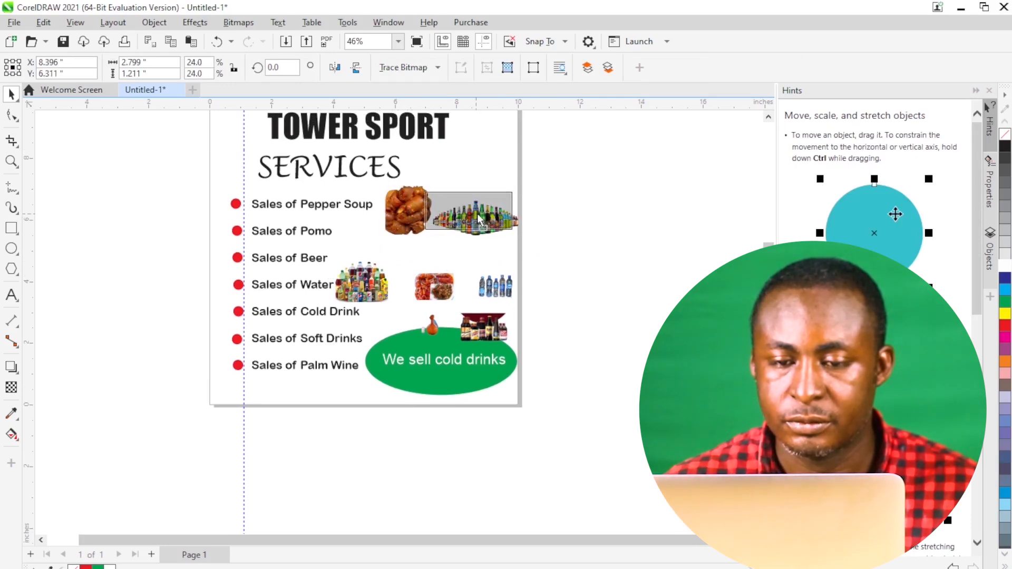
left_click_drag(476, 213, 473, 205)
Step: Arrange the soft drinks, red pepper meat and water bottle pictures in a second row below the beer bottles
left_click_drag(375, 286, 410, 258)
left_click_drag(445, 291, 465, 250)
left_click_drag(506, 288, 504, 270)
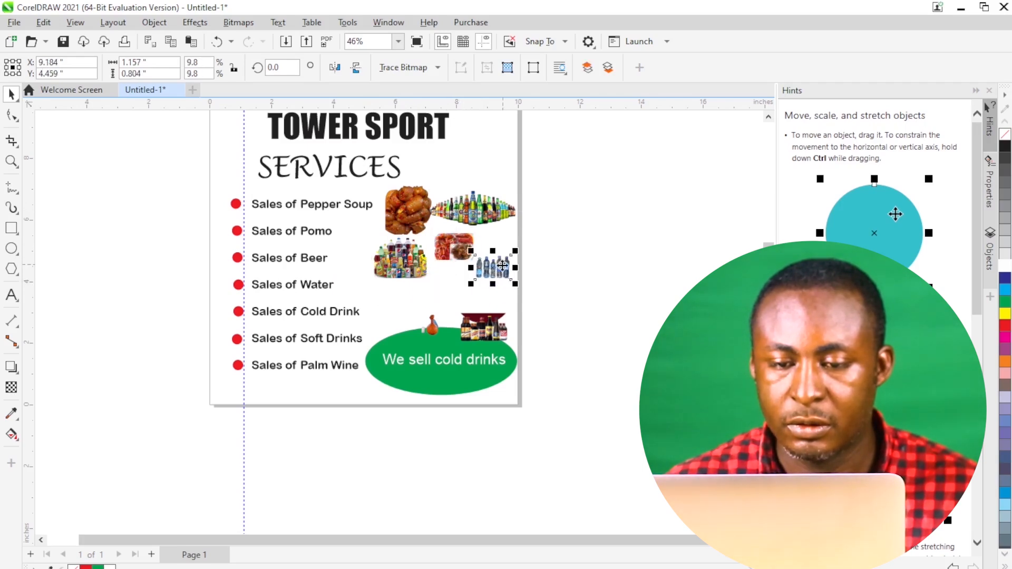
Step: Enlarge the palm wine calabash and malt drink pictures and place them side by side just above the green ellipse
mouse_move(432, 326)
left_mouse_down()
mouse_move(403, 297)
mouse_move(448, 337)
mouse_move(426, 319)
left_mouse_up()
mouse_move(496, 327)
left_mouse_down()
mouse_move(478, 301)
mouse_move(519, 339)
mouse_move(493, 316)
left_mouse_up()
left_click(591, 307)
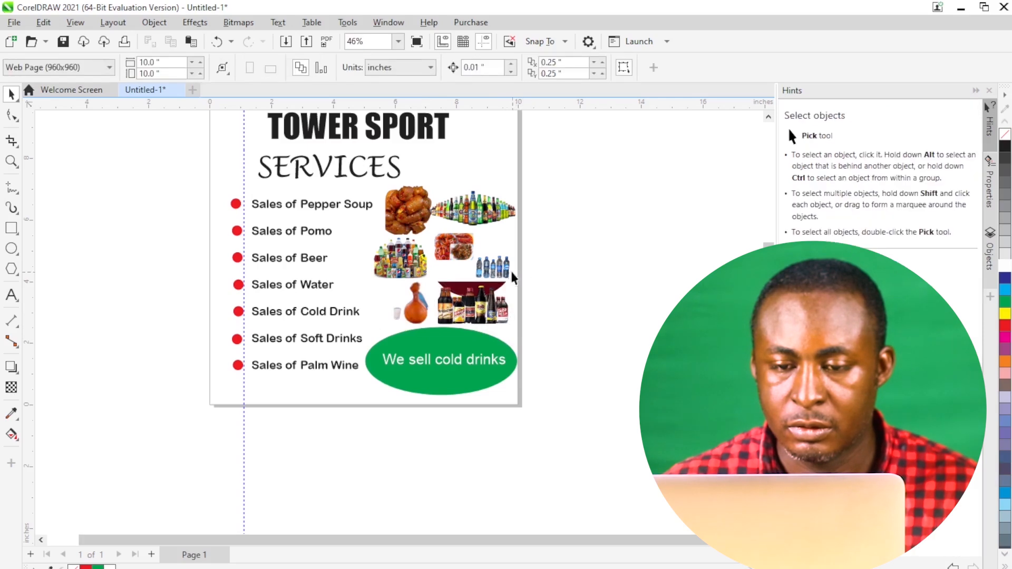
Step: Enlarge the water bottles to about 1.36 inches wide and the pepper meat to about 1.58 inches, fitting both in the second row
scroll(497, 266, "up", 3)
left_click(495, 268)
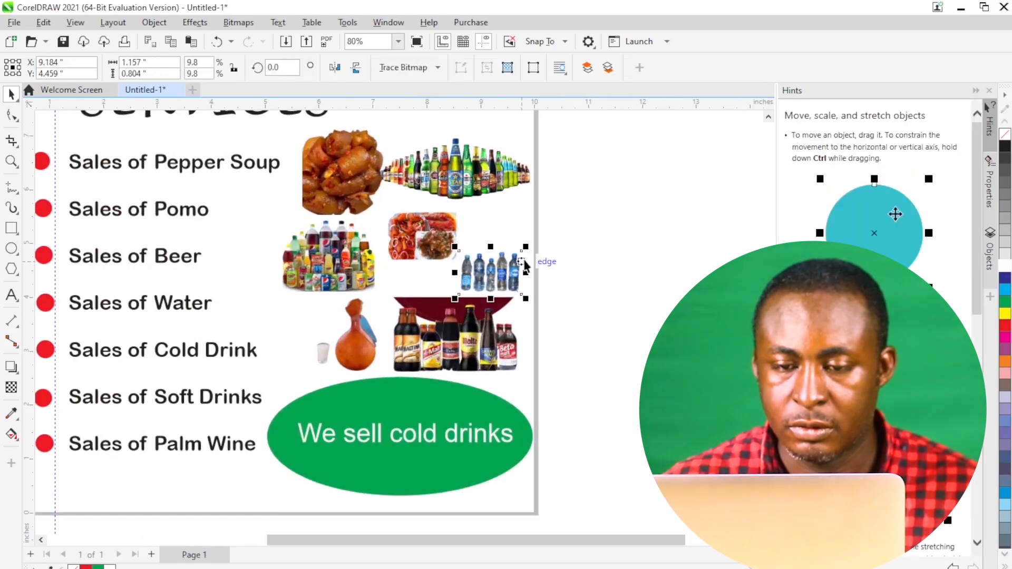
left_click_drag(526, 247, 459, 270)
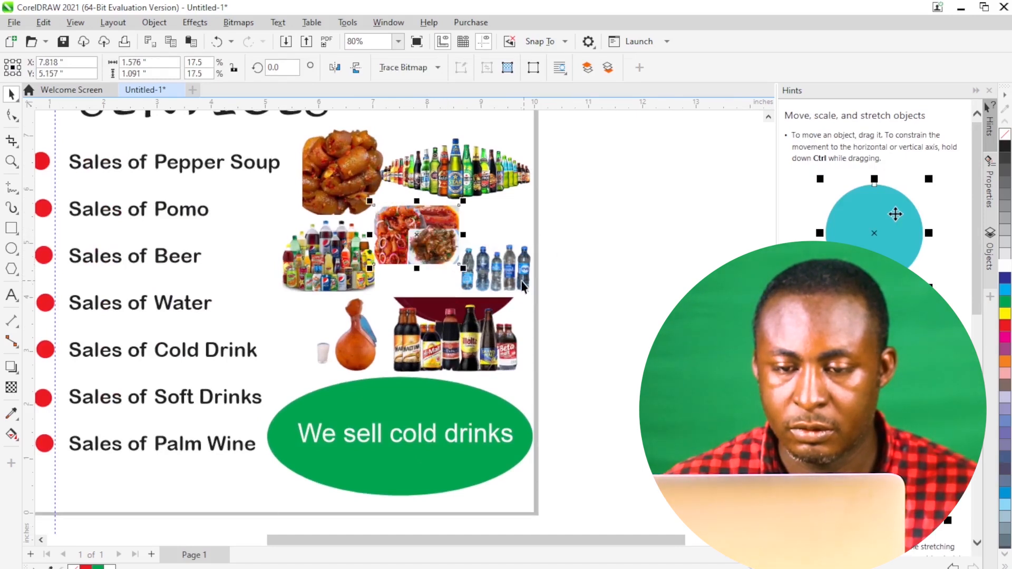
left_click(490, 266)
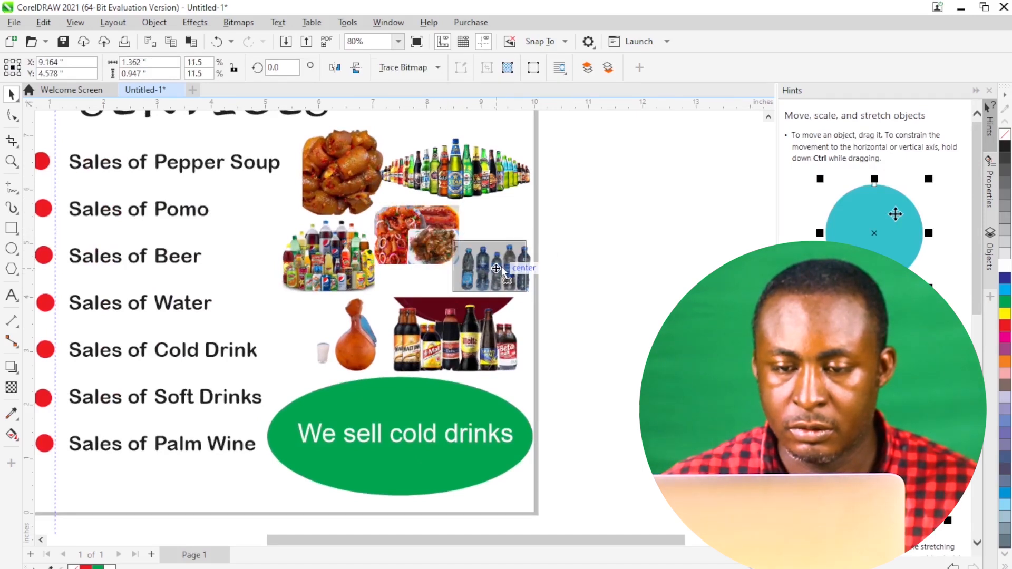
left_click(636, 289)
Step: Shift the palm wine calabash picture slightly left, away from the malt drinks, and deselect it
left_click(347, 328)
left_click_drag(347, 327, 333, 326)
left_click(562, 341)
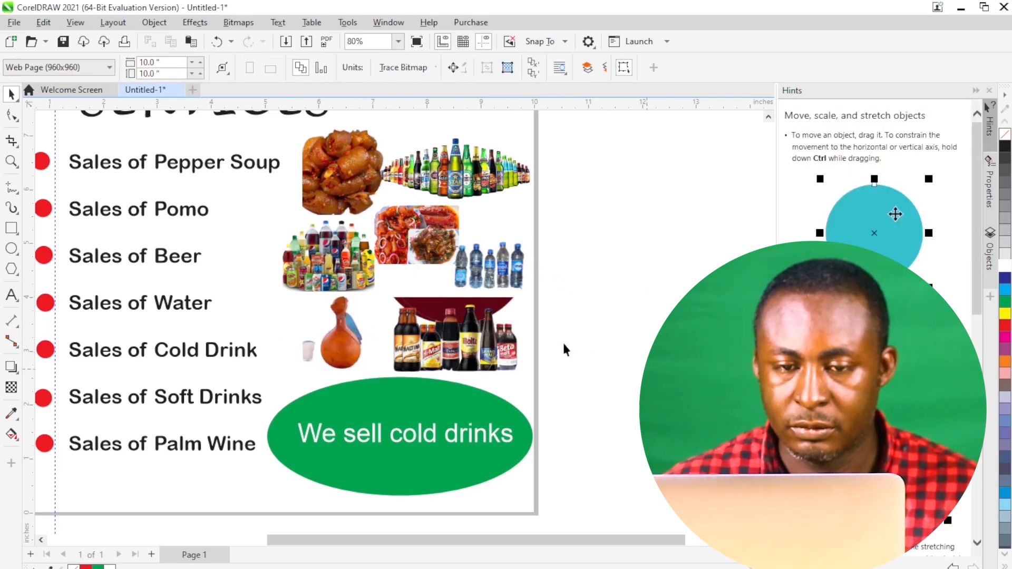
scroll(533, 330, "down", 2)
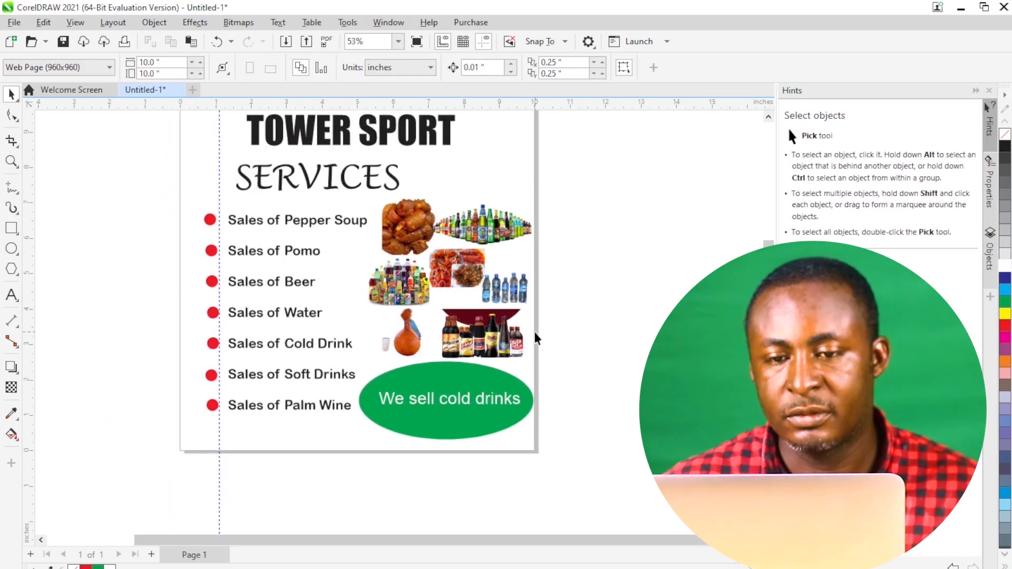
Step: Enlarge the TOWER SPORT title to about 8.18 inches wide and center it across the top of the flyer
scroll(533, 330, "down", 2)
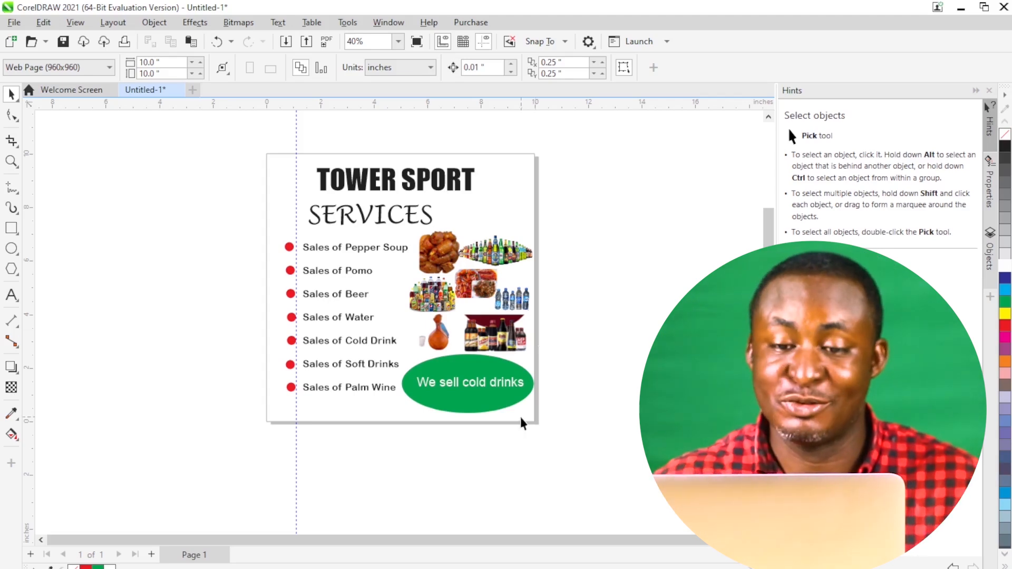
scroll(446, 271, "up", 2)
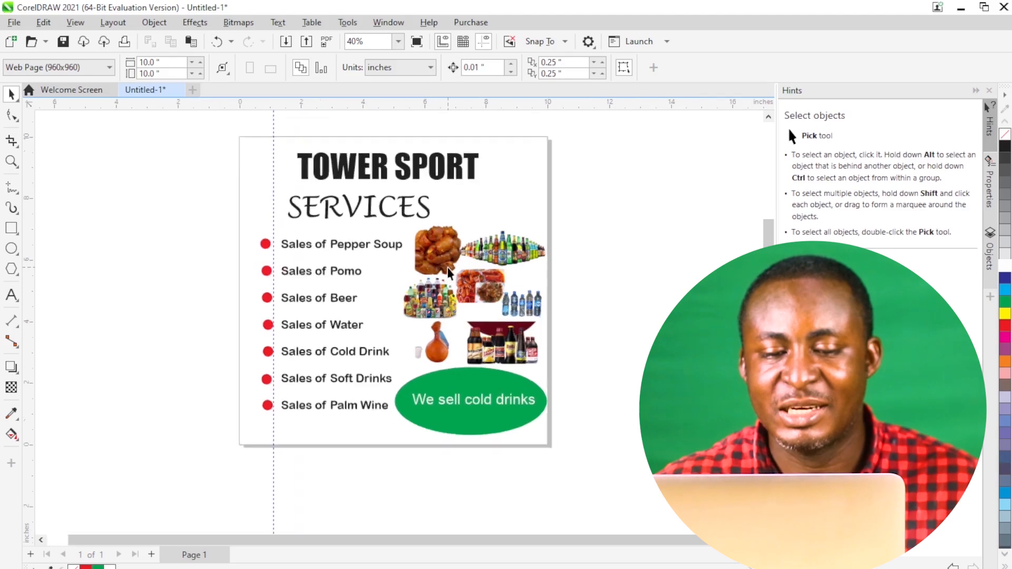
scroll(469, 237, "down", 2)
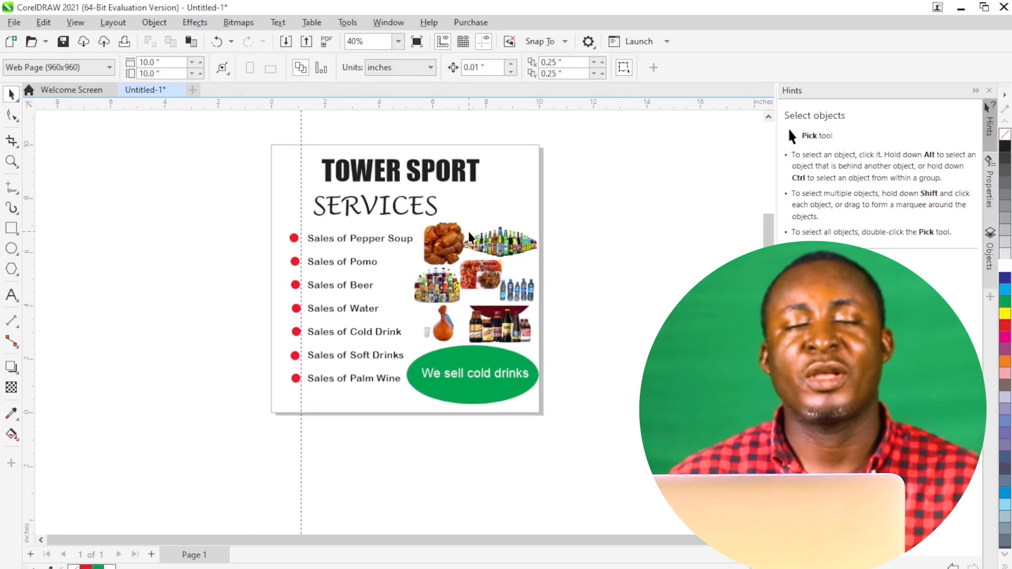
left_click(460, 180)
left_click_drag(481, 194, 545, 213)
left_click_drag(465, 177, 440, 173)
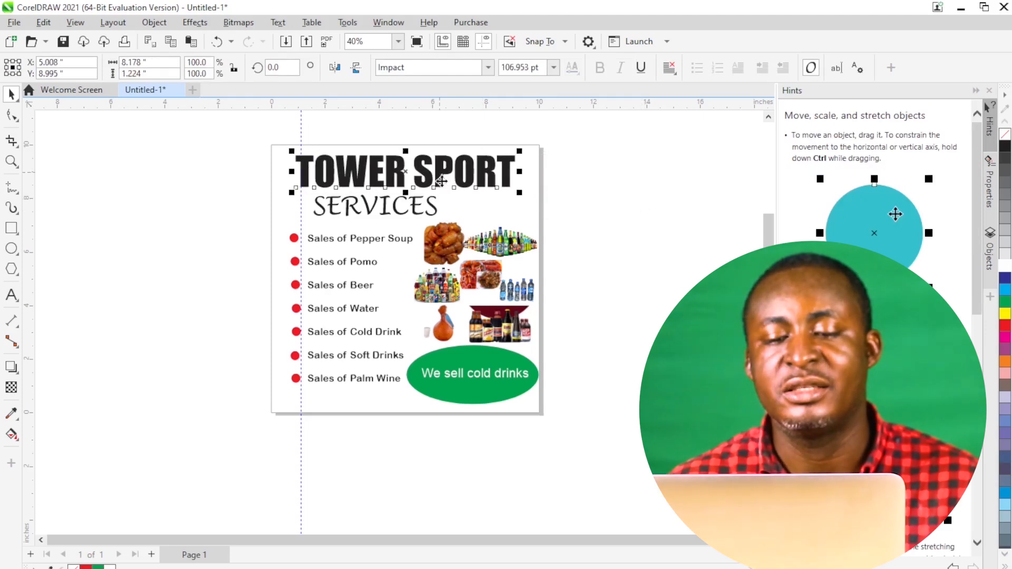
left_click(685, 281)
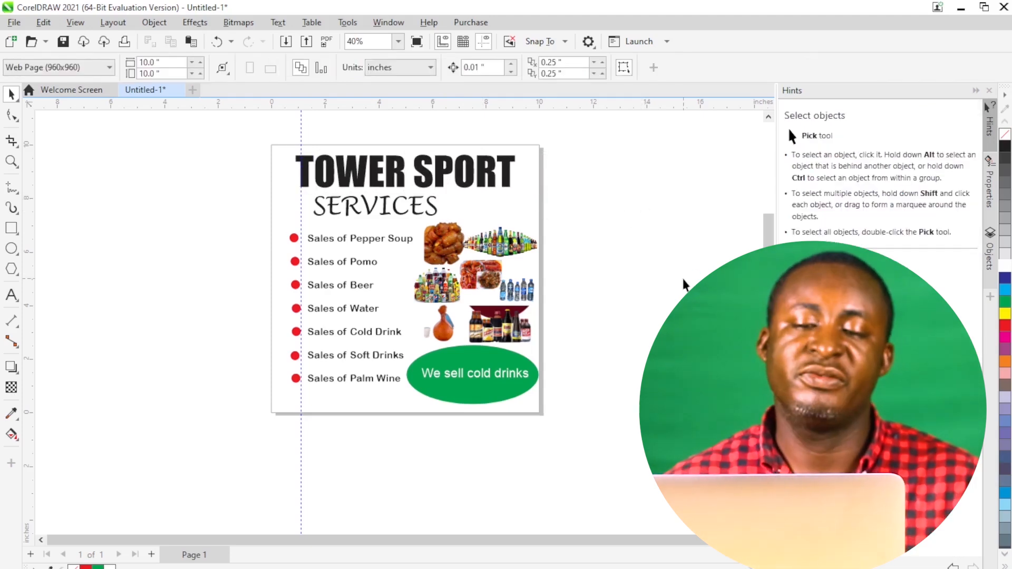
Step: Color the TOWER SPORT title green and the SERVICES heading red
left_click(461, 180)
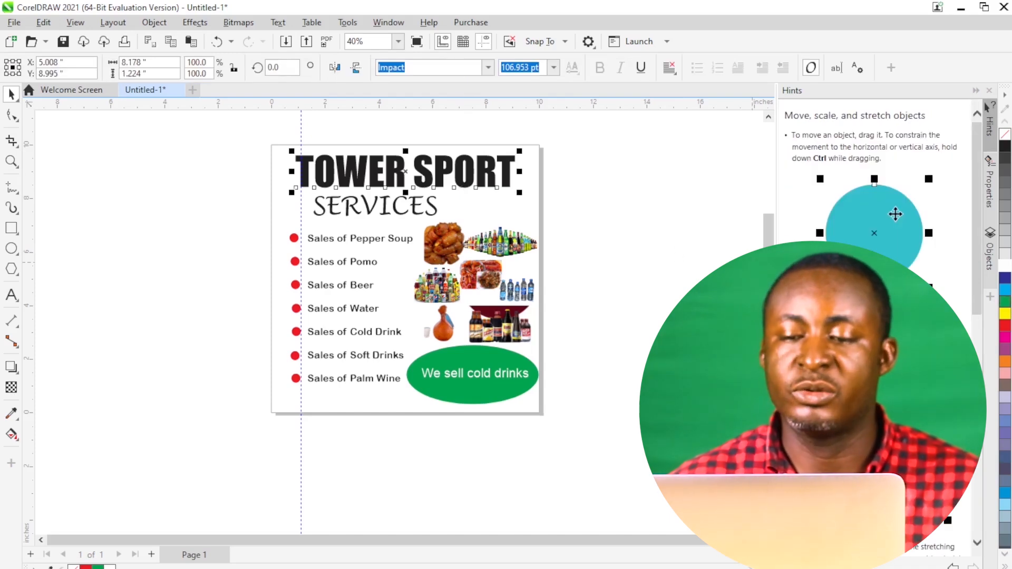
left_click(1005, 302)
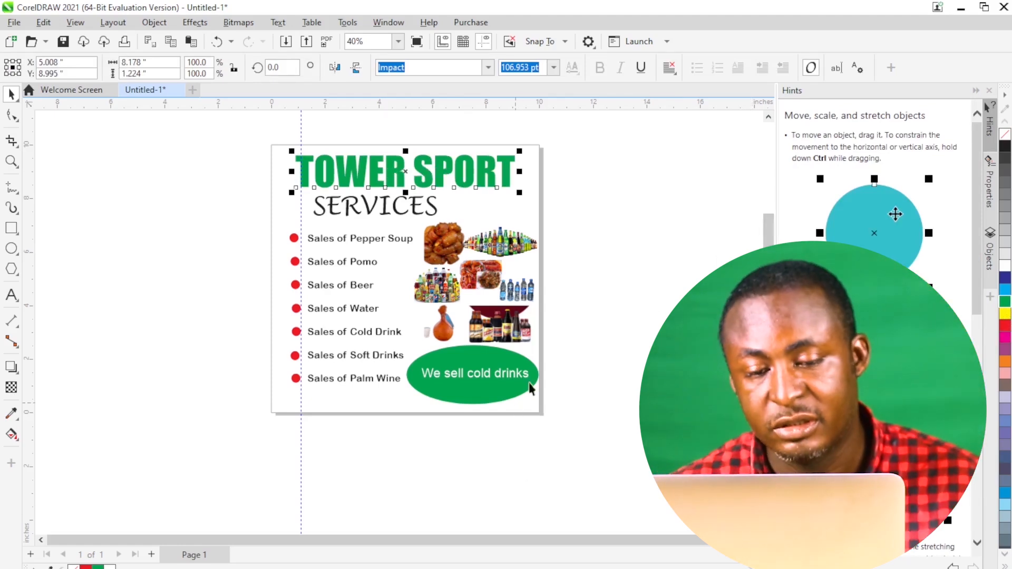
left_click(535, 223)
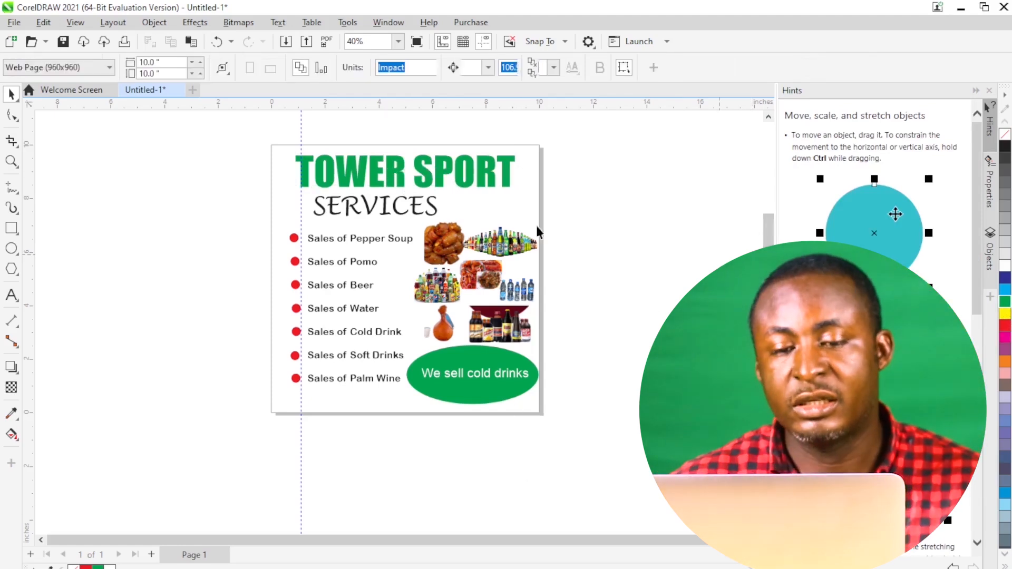
left_click(384, 208)
left_click(1003, 327)
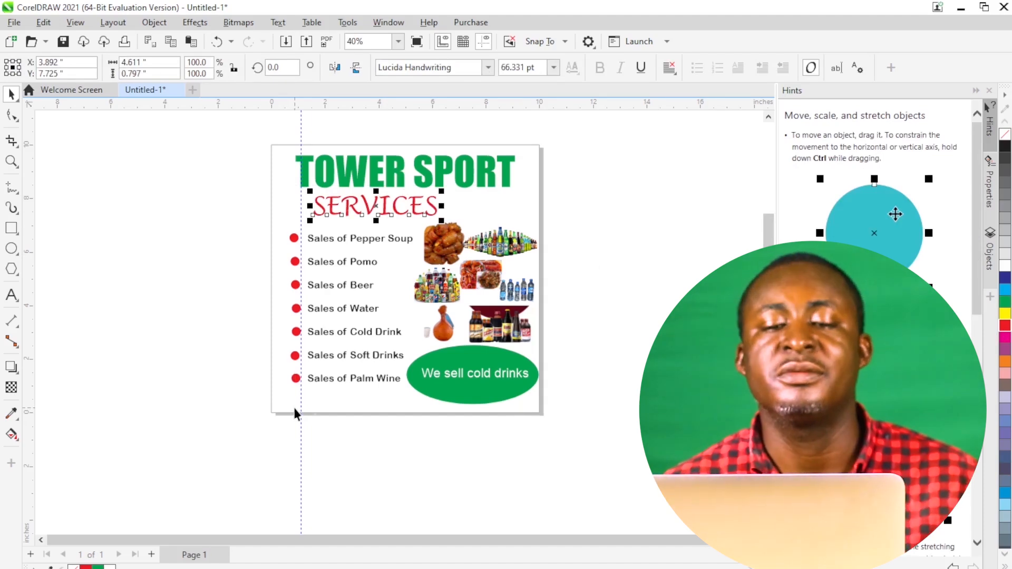
left_click(533, 412)
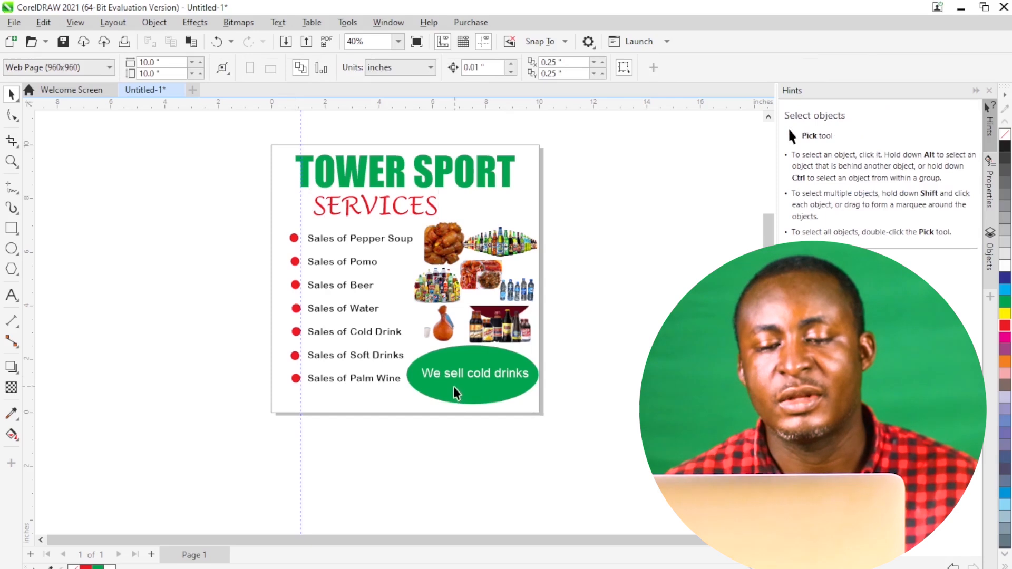
Step: Delete the vertical guideline running through the bullets
scroll(454, 393, "up", 1)
scroll(454, 393, "down", 2)
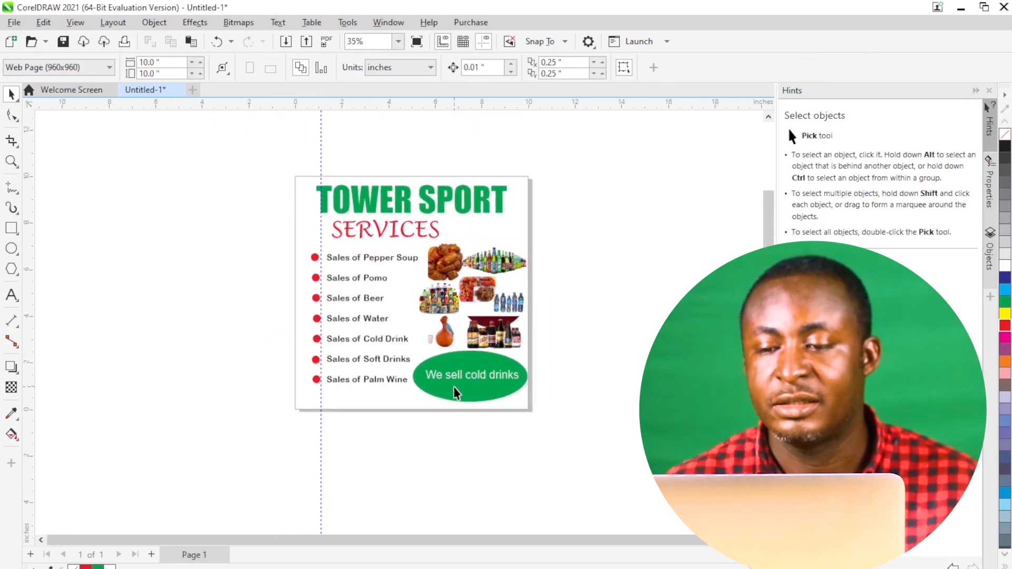
left_click(320, 478)
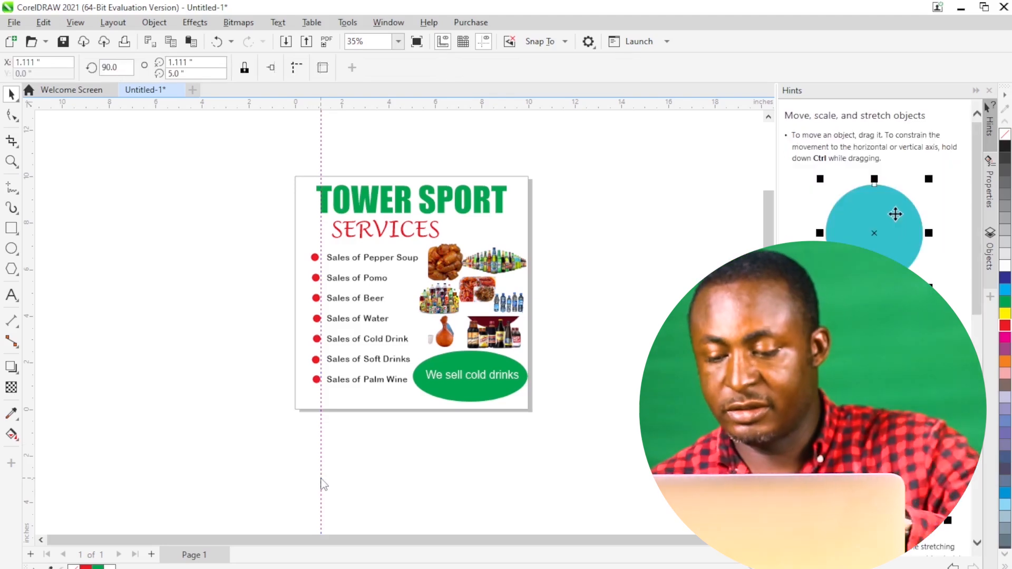
key("Delete")
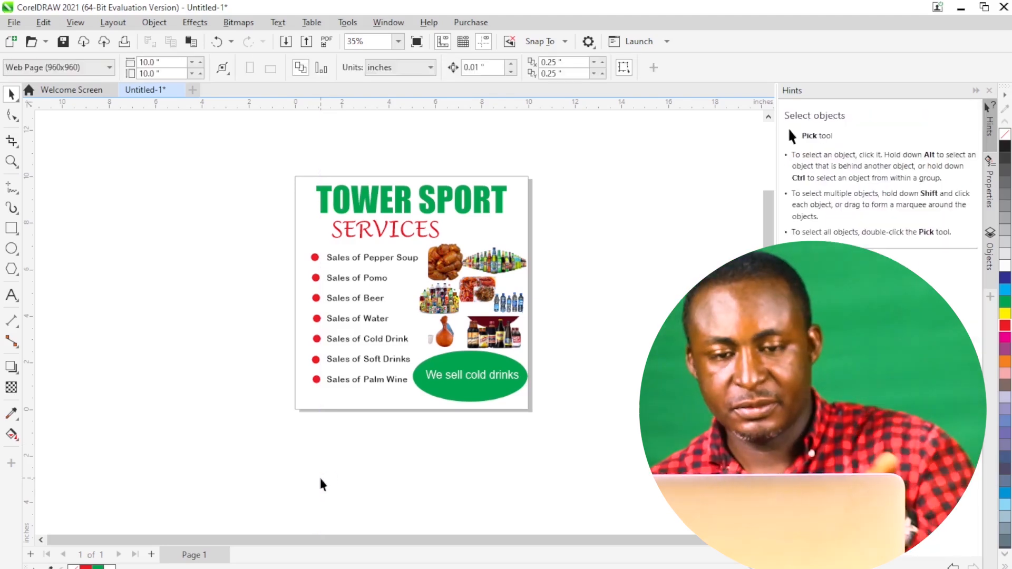
Step: Enlarge the red SERVICES heading slightly, keeping it beneath the title, and leave nothing selected
scroll(413, 337, "up", 2)
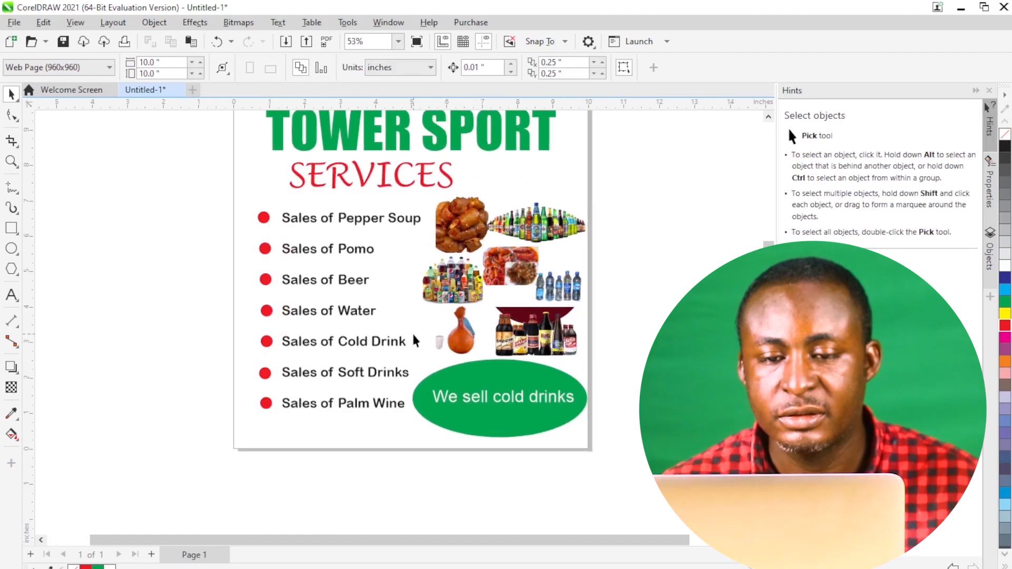
scroll(414, 337, "down", 1)
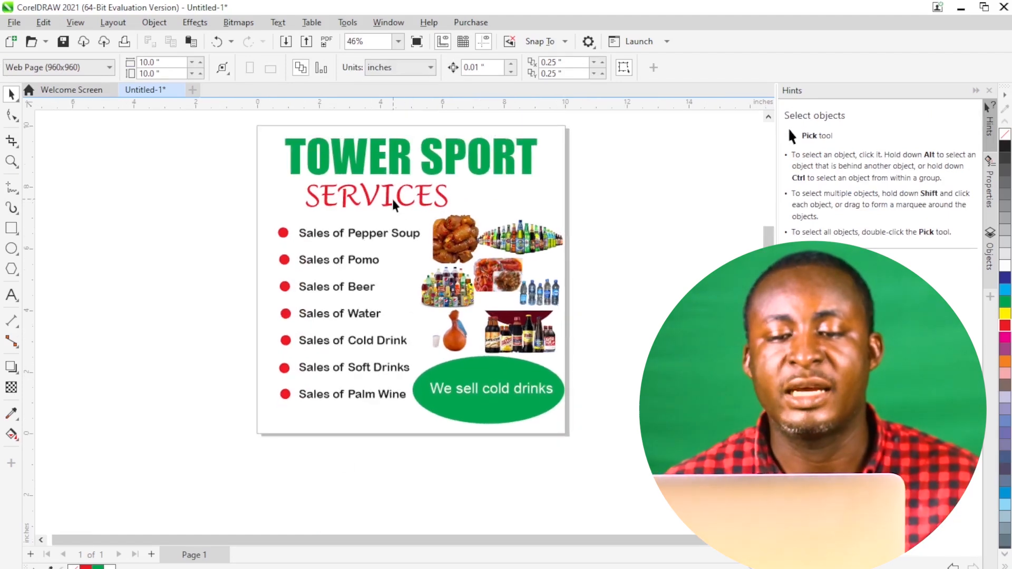
left_click(422, 201)
mouse_move(450, 214)
left_mouse_down()
mouse_move(482, 222)
mouse_move(459, 216)
left_mouse_up()
left_click(669, 226)
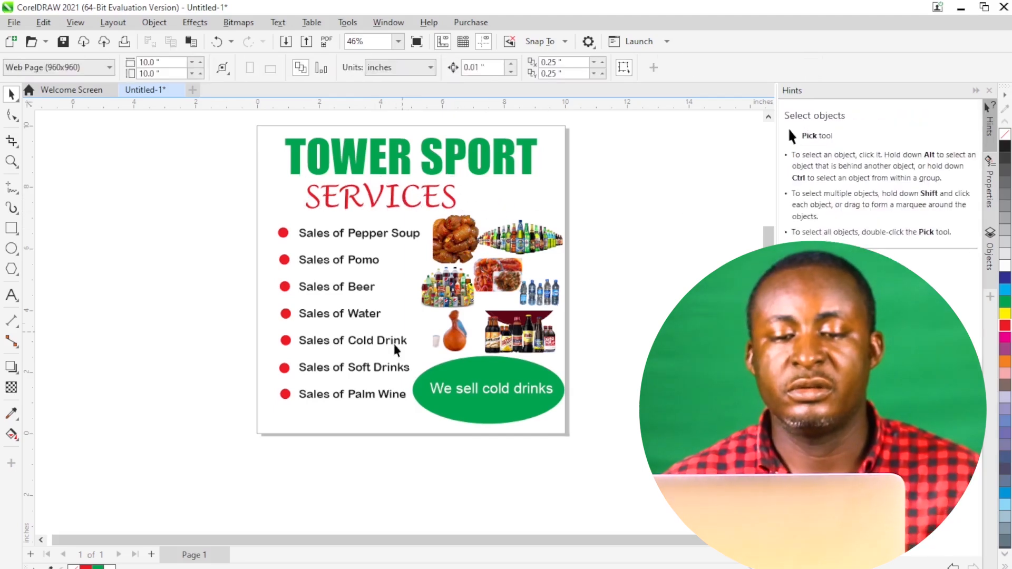
left_click(401, 397)
left_click(385, 417)
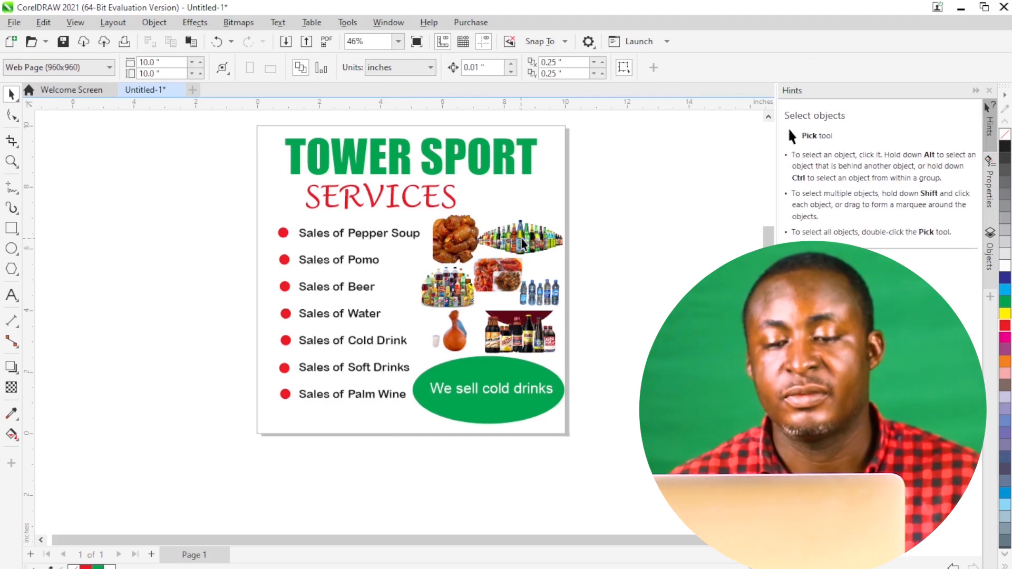
Step: Enlarge the meat picture beside Sales of Pepper Soup to about 1.64 inches wide and the soft drinks picture to about 2.04 inches
left_click(461, 235)
left_click_drag(428, 268, 459, 252)
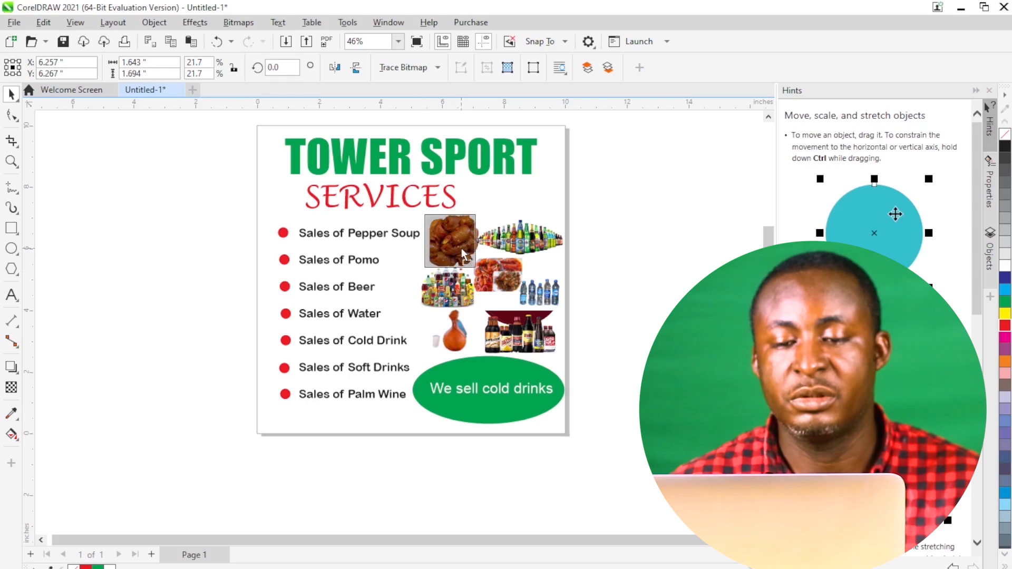
left_click(459, 299)
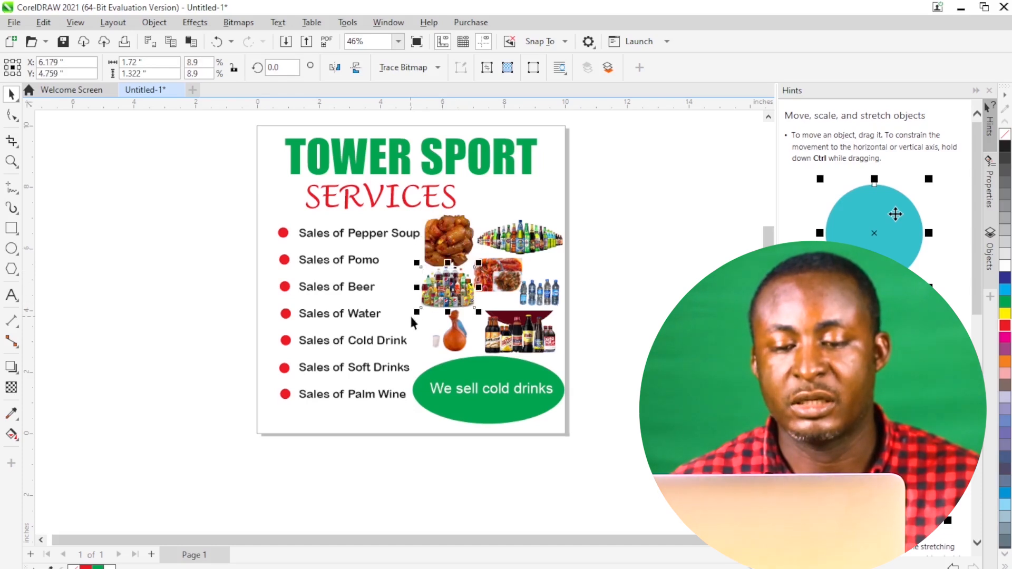
left_click_drag(416, 311, 406, 319)
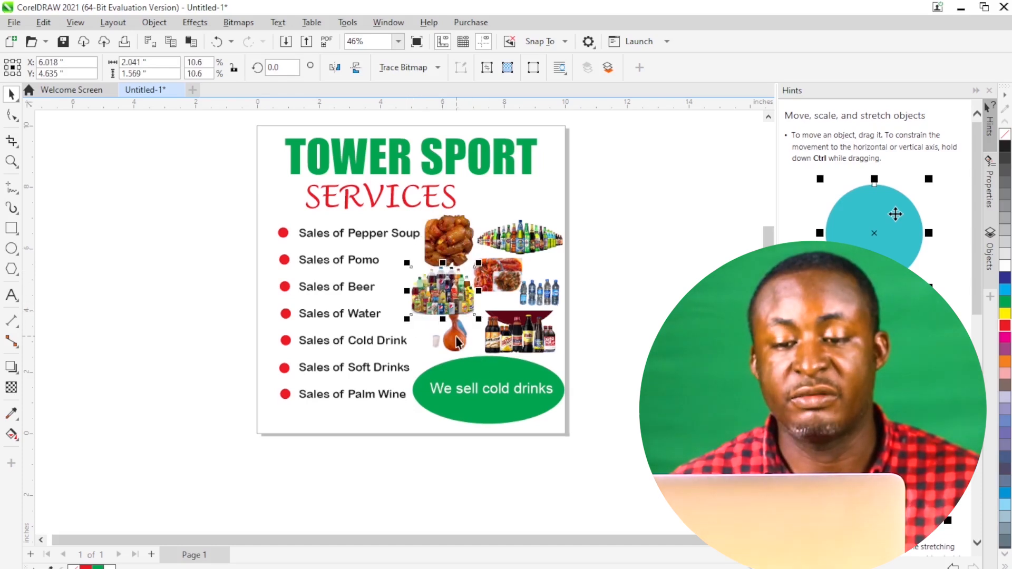
Step: Nudge the palm wine calabash picture down and the beer bottles picture up to even out the spacing
left_click(457, 344)
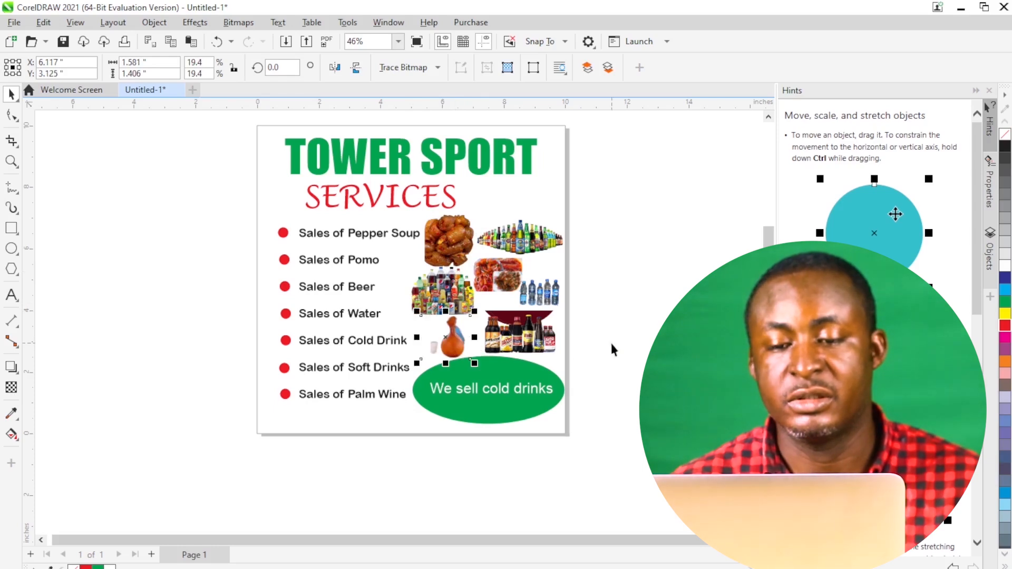
left_click(521, 230)
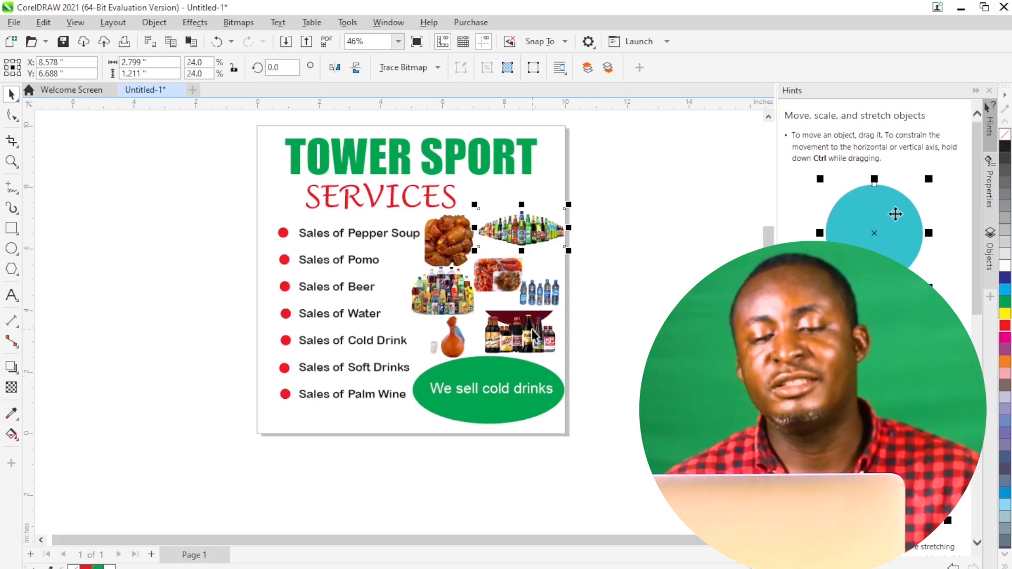
left_click(641, 347)
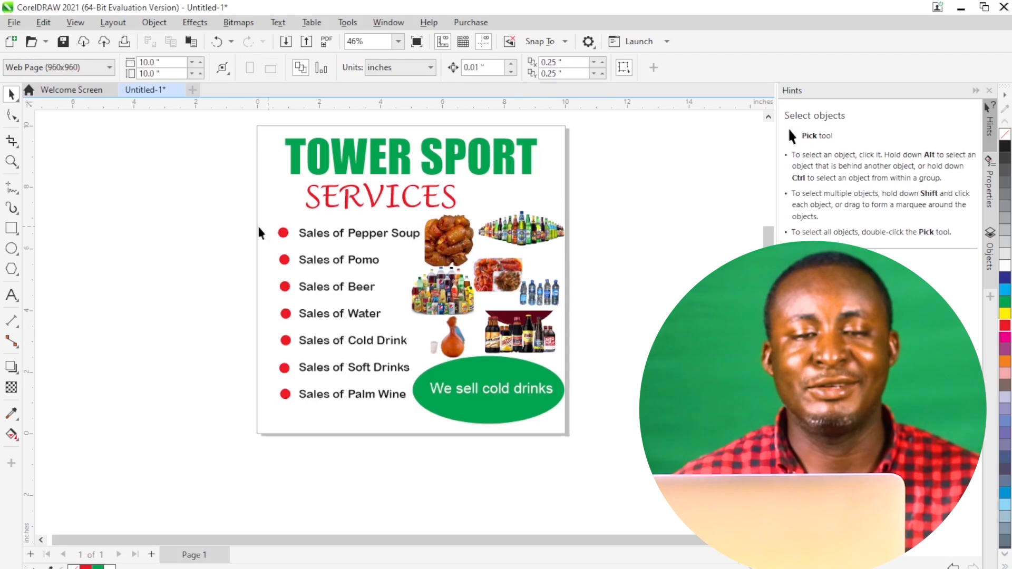
left_click(14, 23)
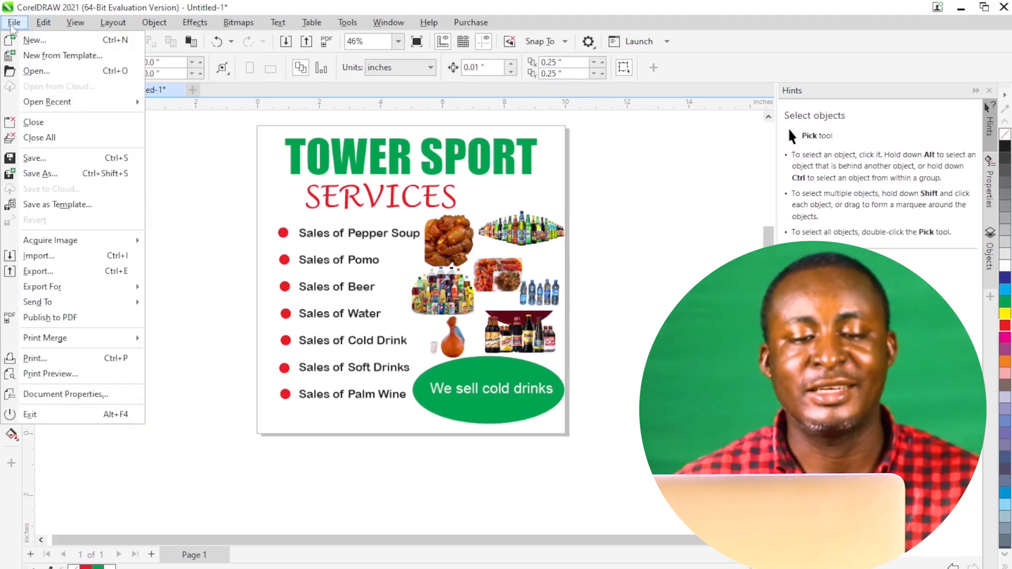
mouse_move(54, 290)
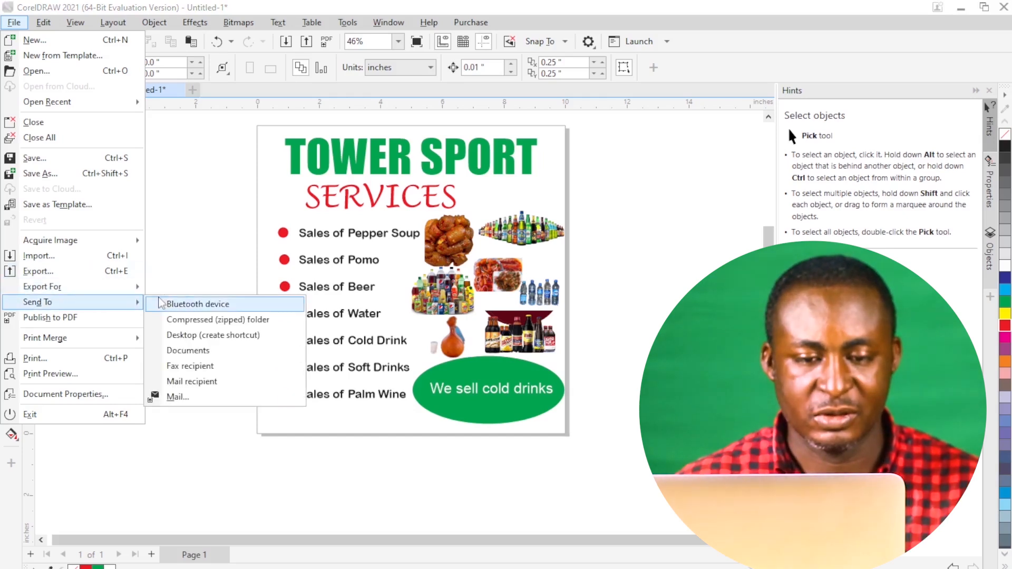
left_click(151, 201)
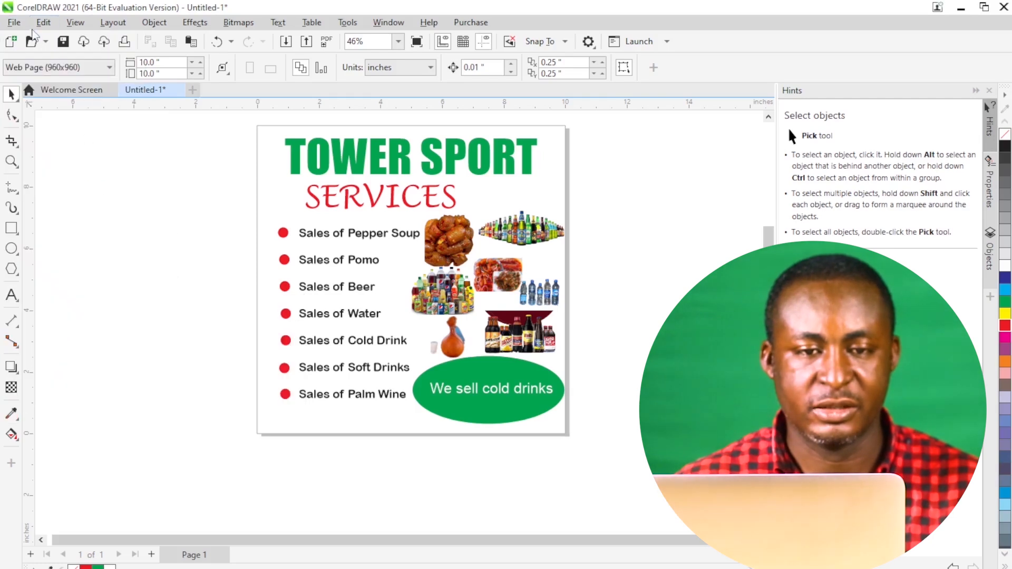
Step: Save the drawing to the Desktop as a CDR file named TOWER SPORT DESIGN
left_click(14, 22)
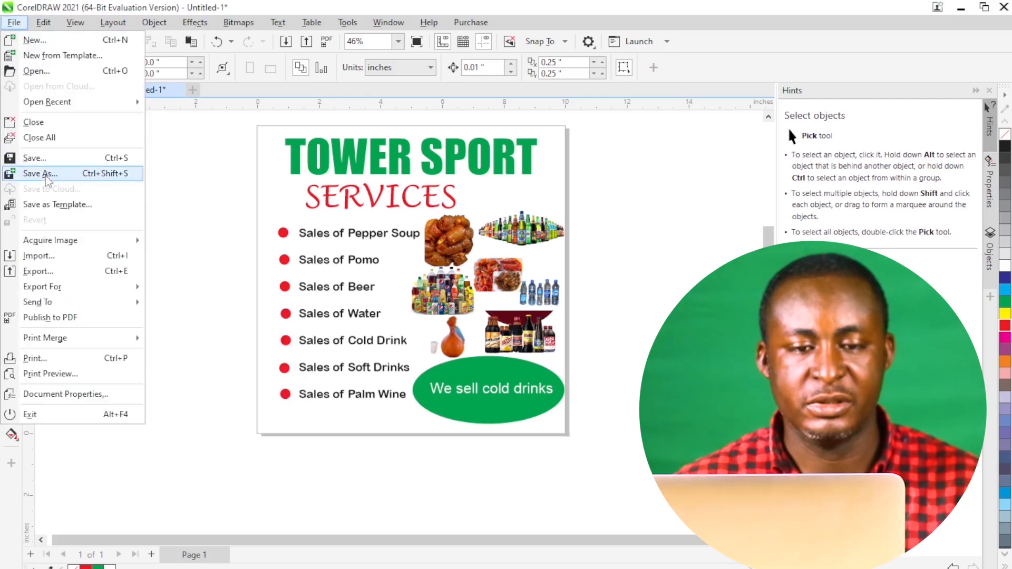
left_click(40, 173)
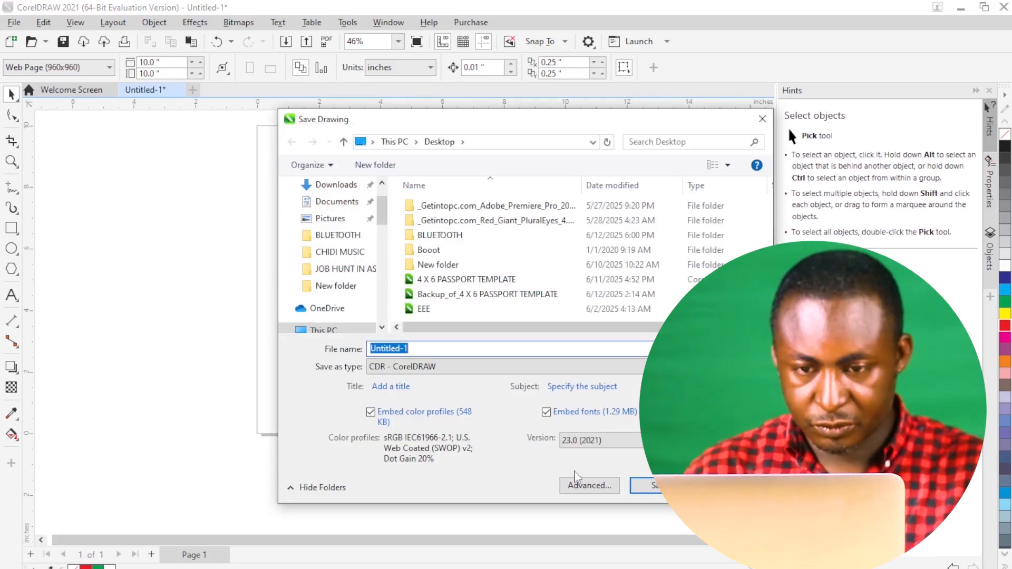
type("t")
type("TOWERE SPORT DESIGN")
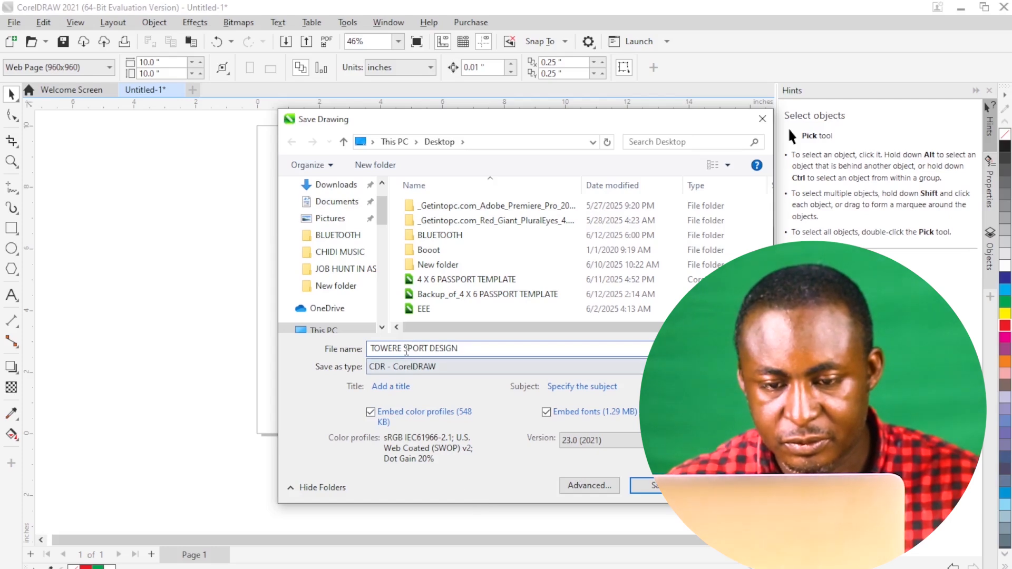
left_click(406, 349)
key("BackSpace")
key("BackSpace")
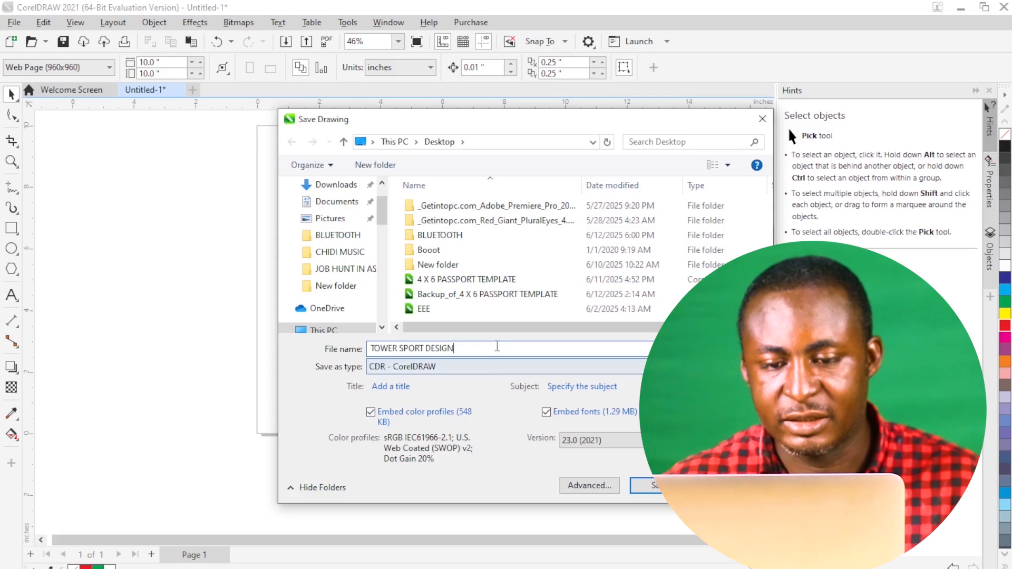
scroll(343, 253, "up", 2)
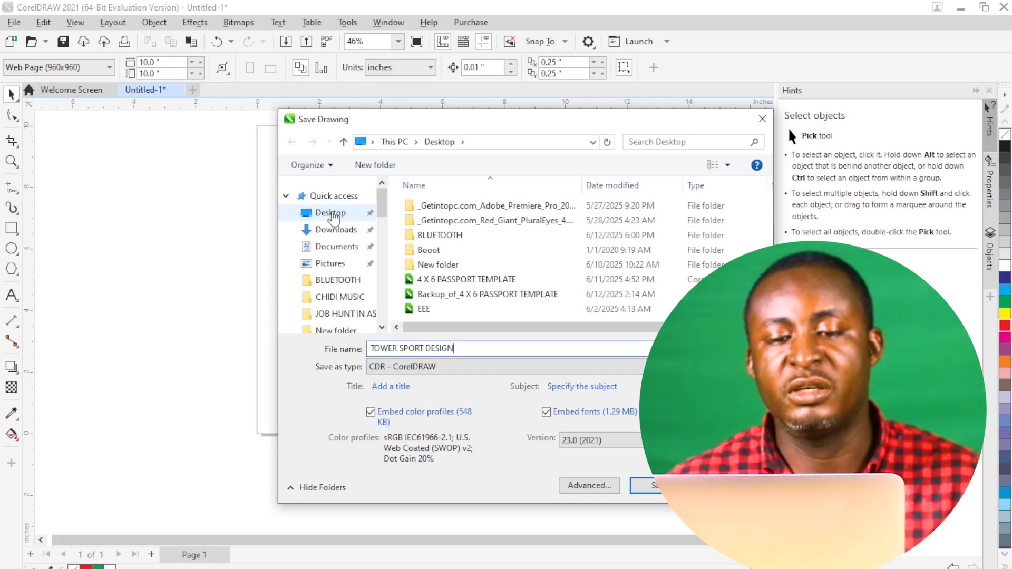
left_click(333, 216)
left_click(649, 485)
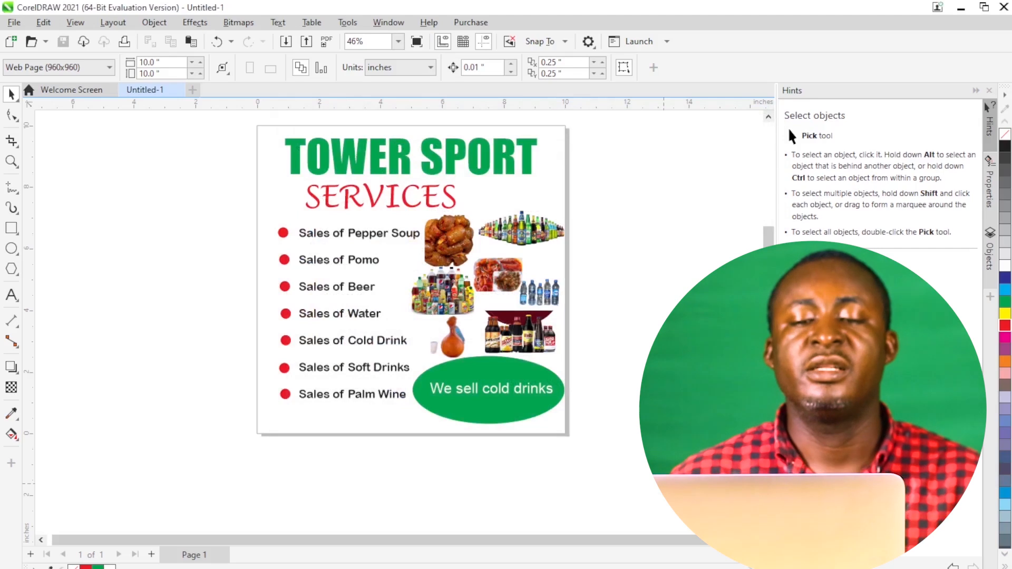
Step: Export the flyer to the Desktop as a JPG named TOWER SPORT DESIGN, using the RGB Color (24-bit) color mode
left_click(15, 23)
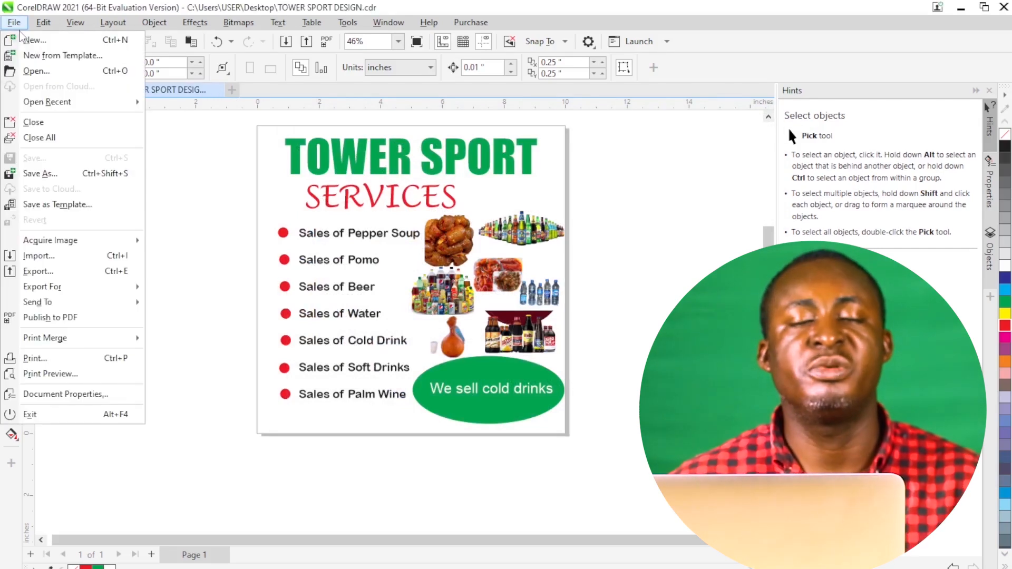
mouse_move(63, 102)
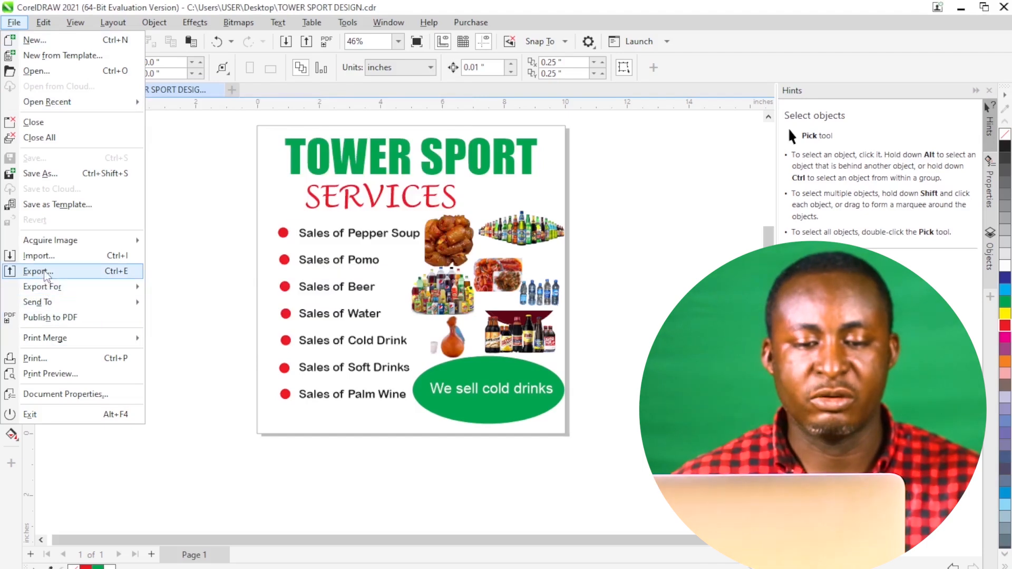
left_click(37, 271)
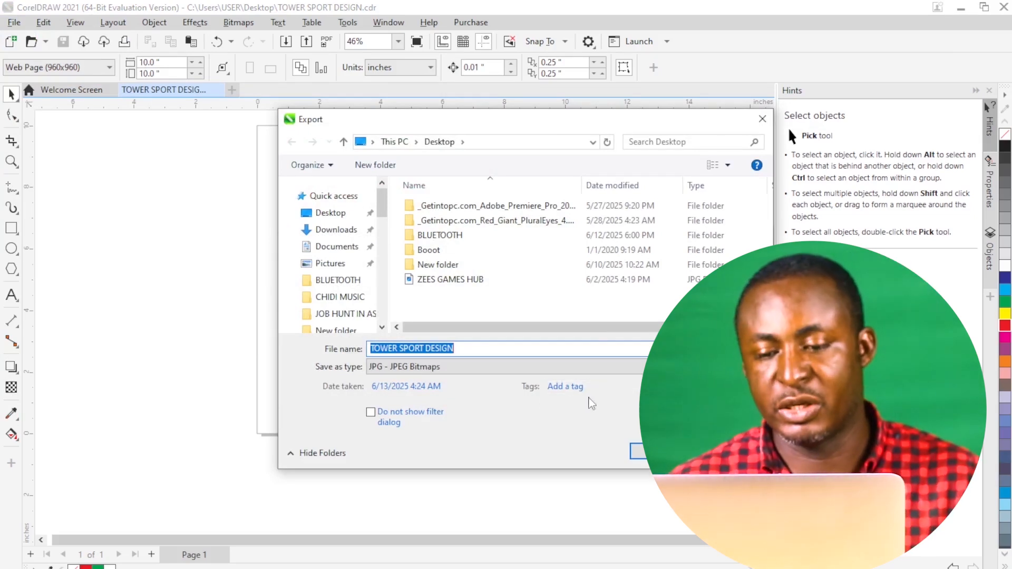
left_click(662, 452)
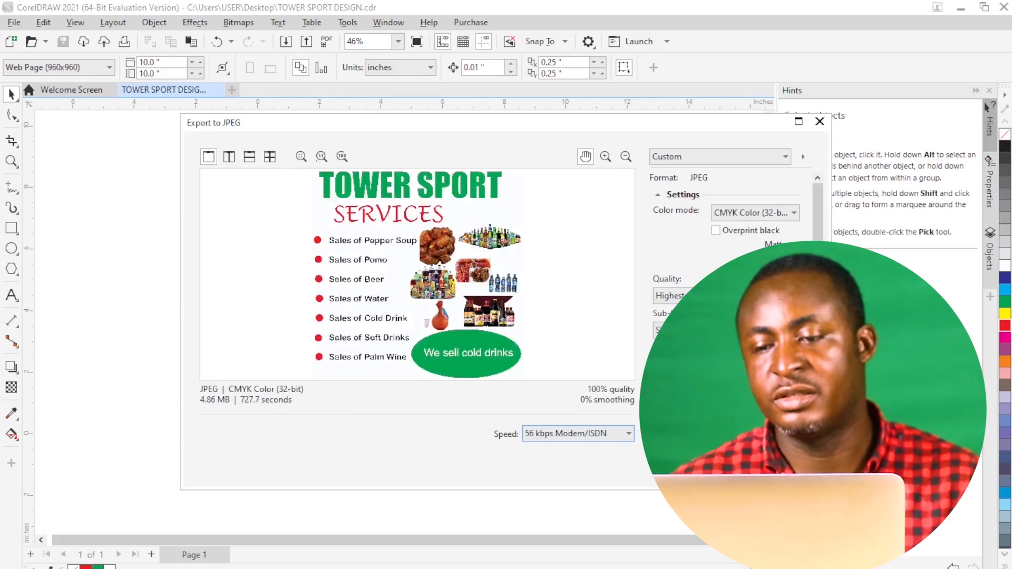
left_click(795, 213)
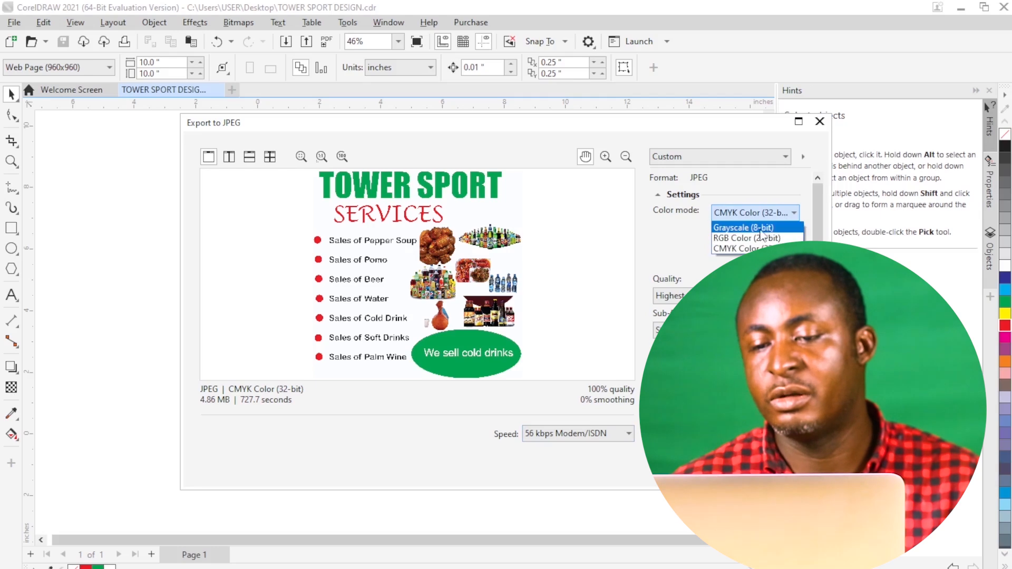
left_click(736, 239)
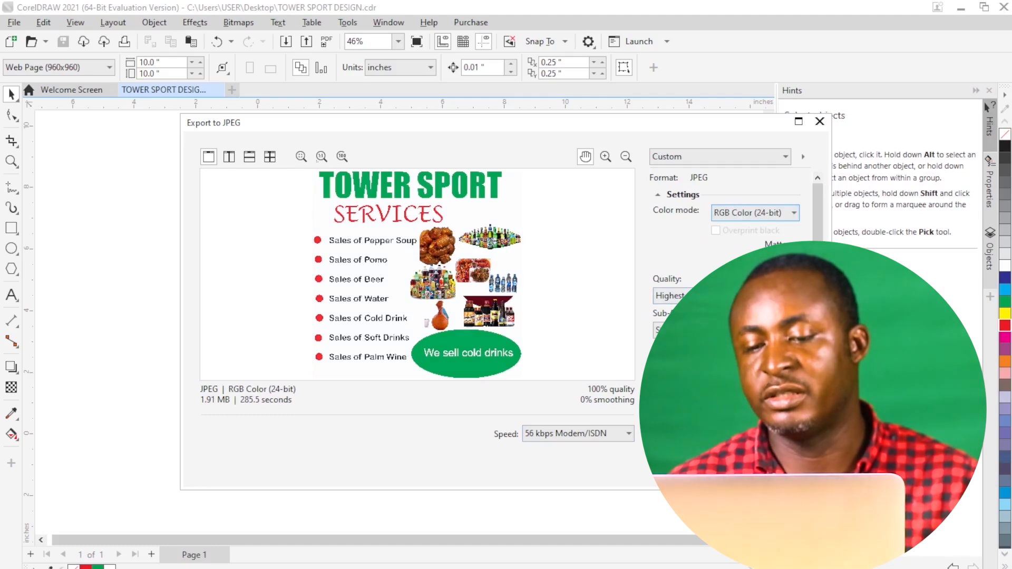
left_click(725, 468)
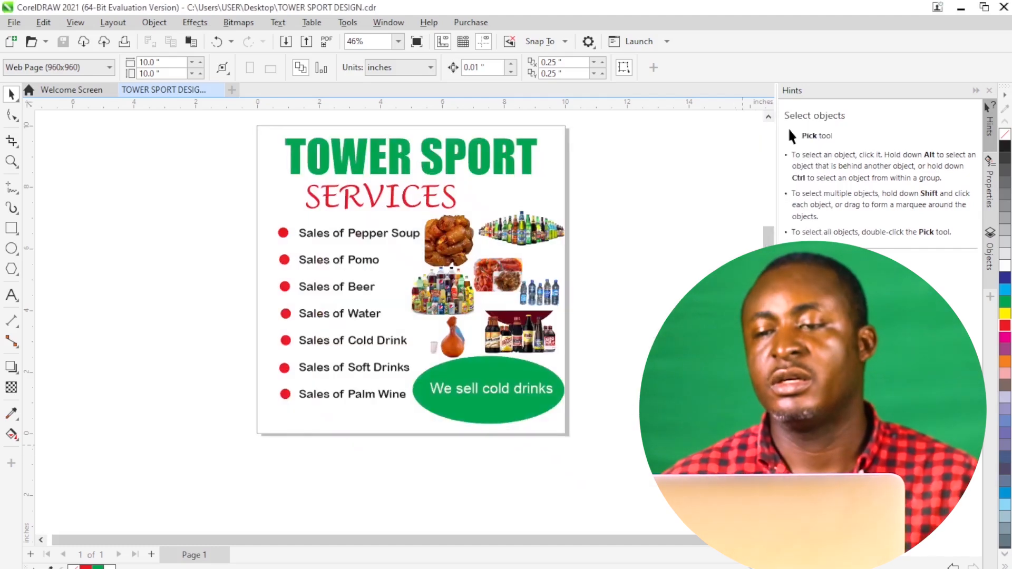
Step: Minimize the open CorelDRAW windows to reach the Windows desktop and select the exported TOWER SPORT DESIGN picture
left_click(959, 10)
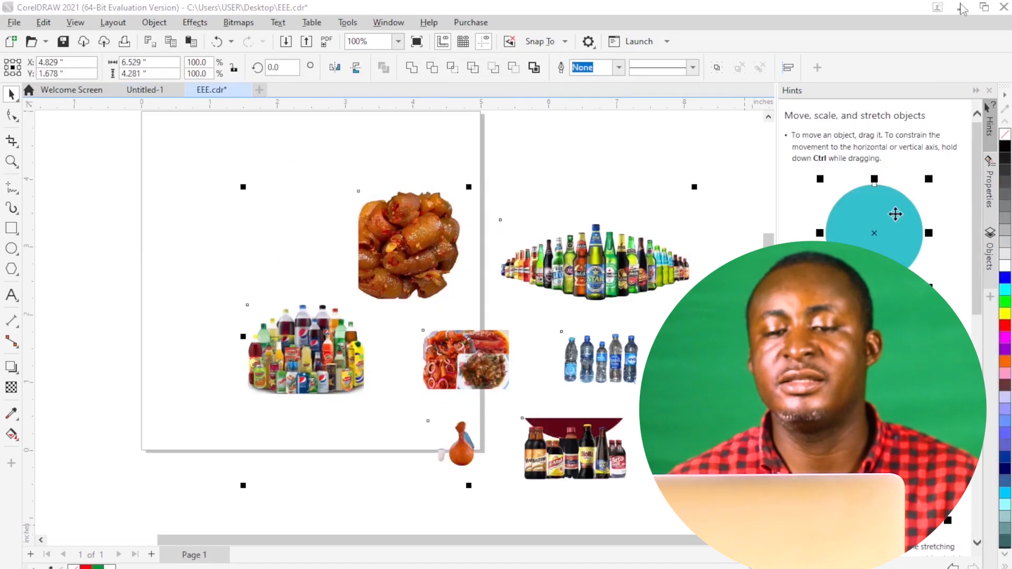
left_click(960, 9)
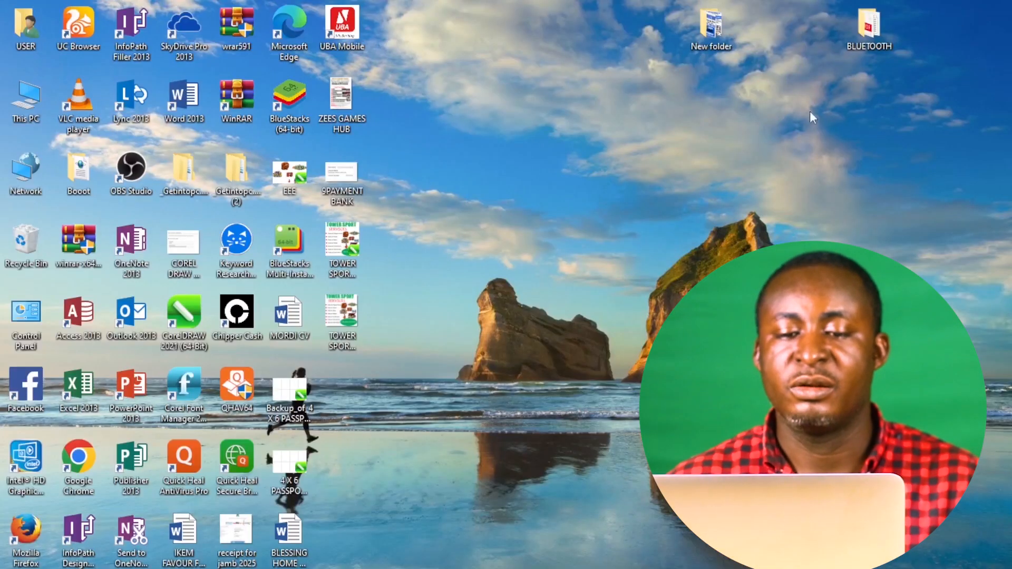
left_click(340, 354)
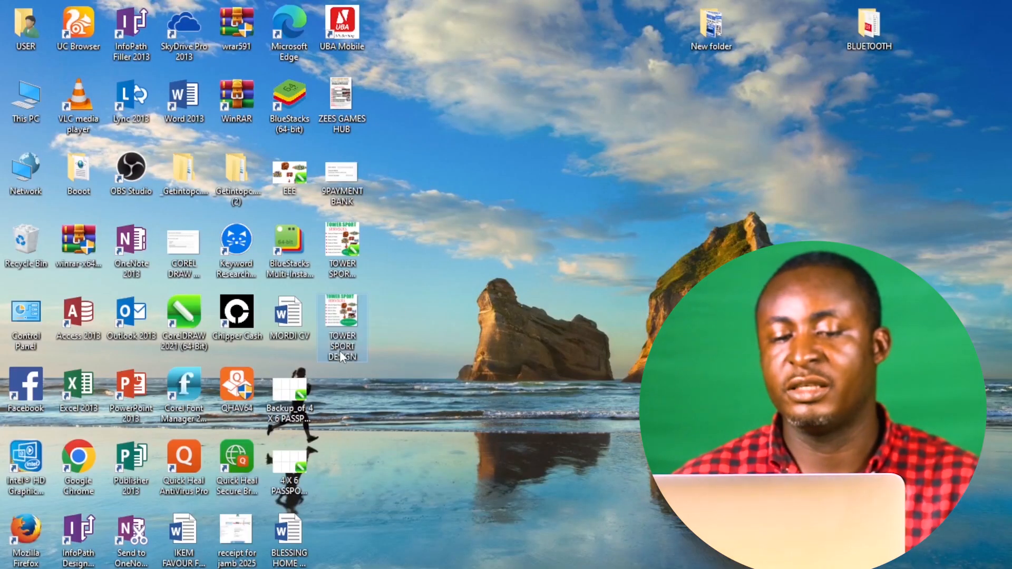